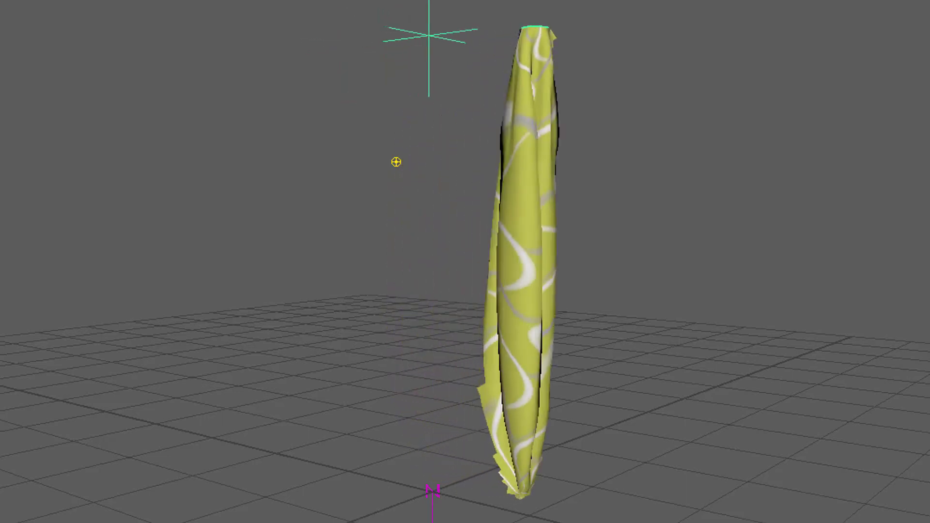
Step: Play the finished yellow cloth demo and move its pinning locator before starting a new empty scene
key(w)
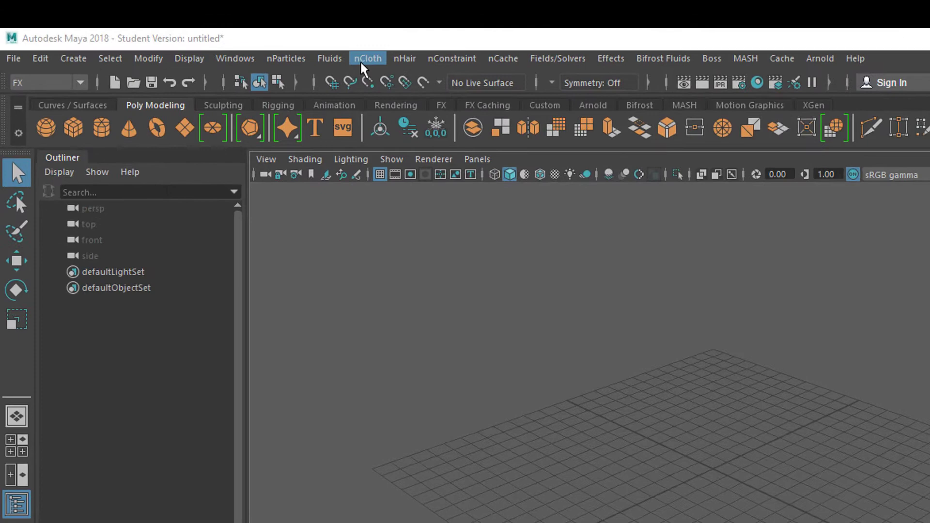
Step: Create pSphere1 from the shelf and set polySphere1's Subdivisions Axis and Height both to 50
click(364, 60)
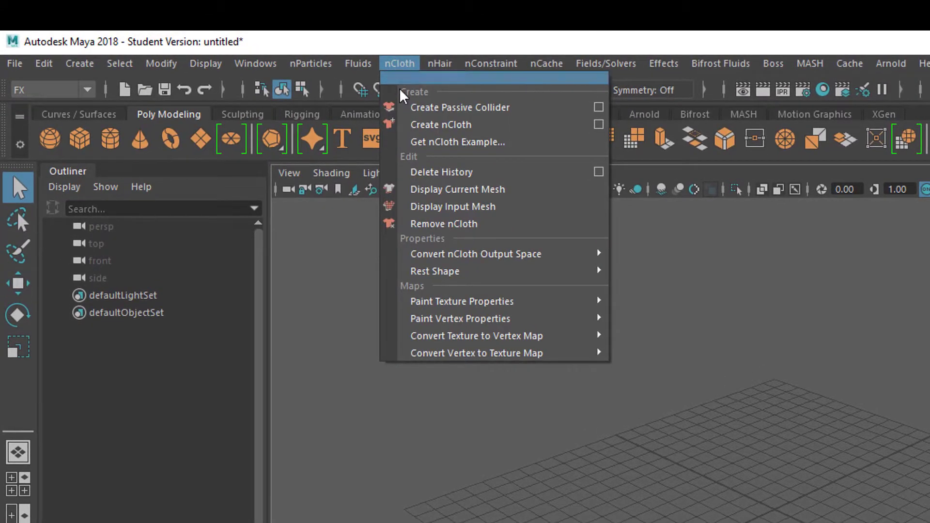
key(Escape)
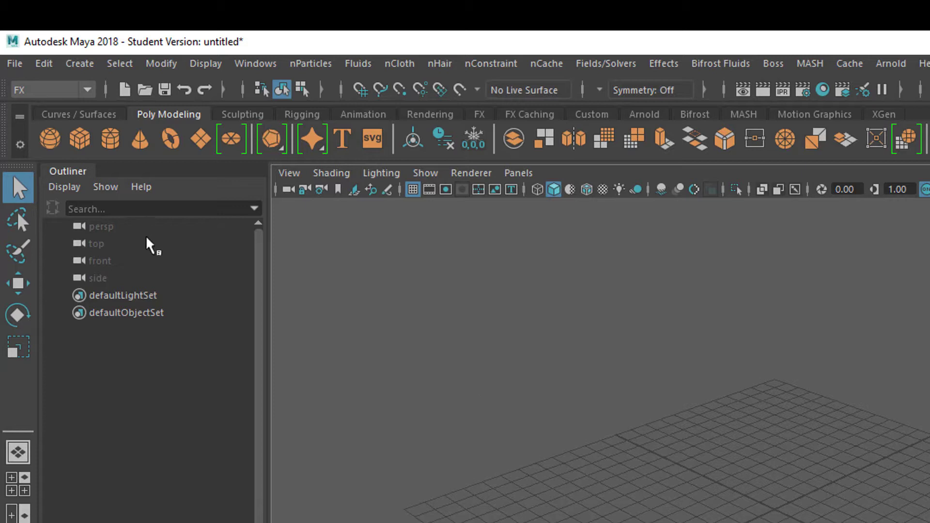
click(52, 143)
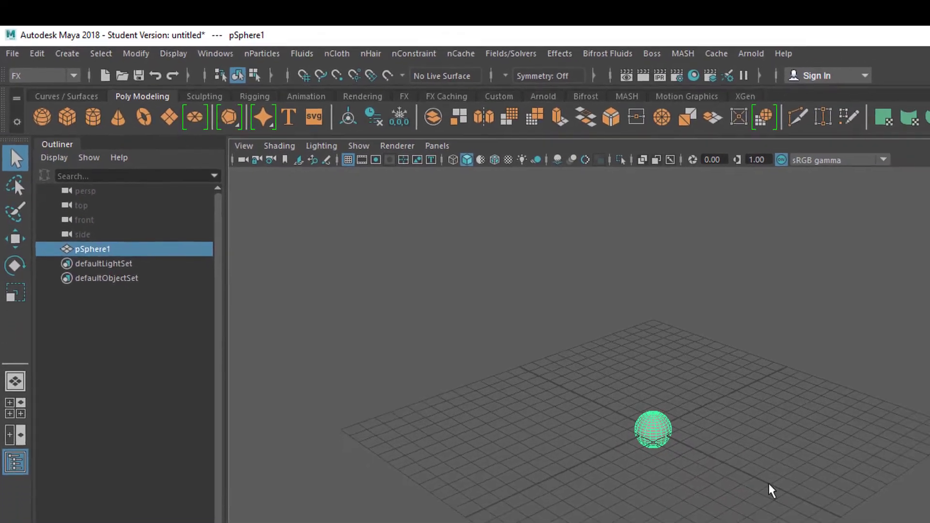
key(ctrl+a)
scroll(628, 437, up, 5)
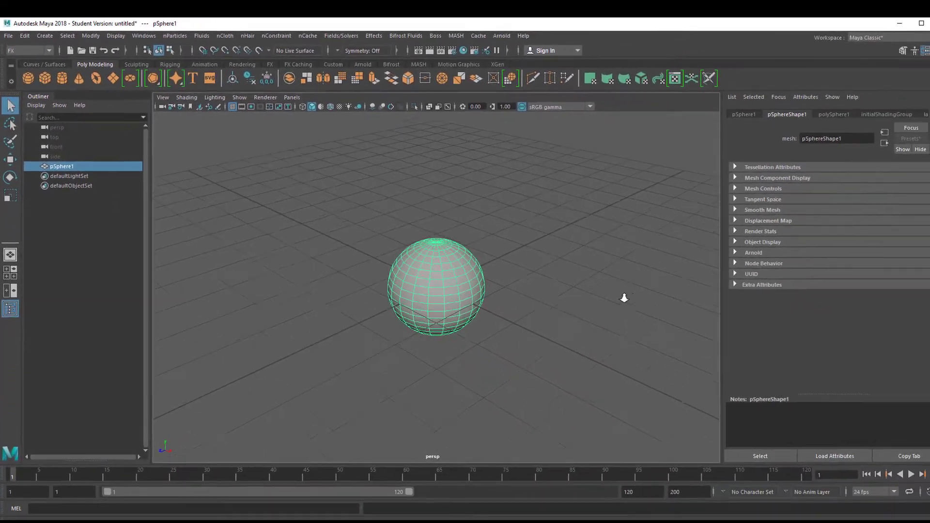
click(821, 114)
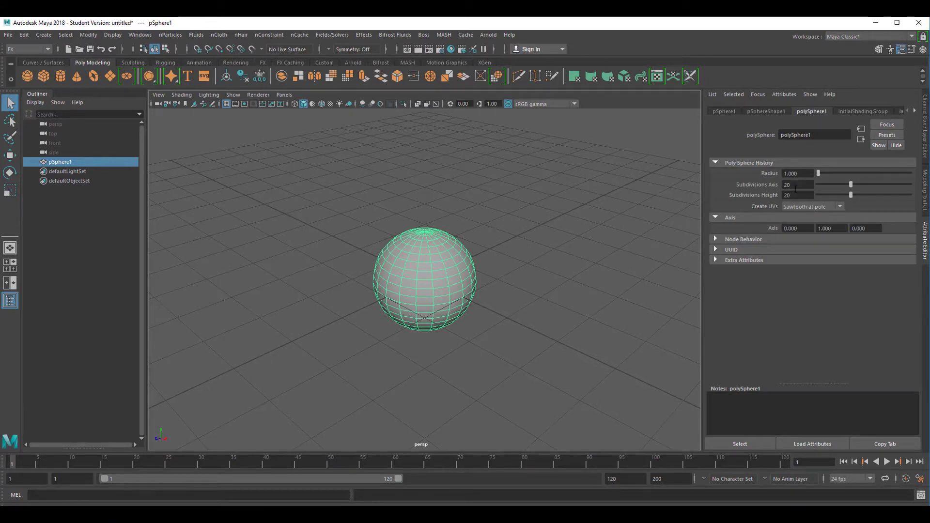
drag(850, 184, 910, 184)
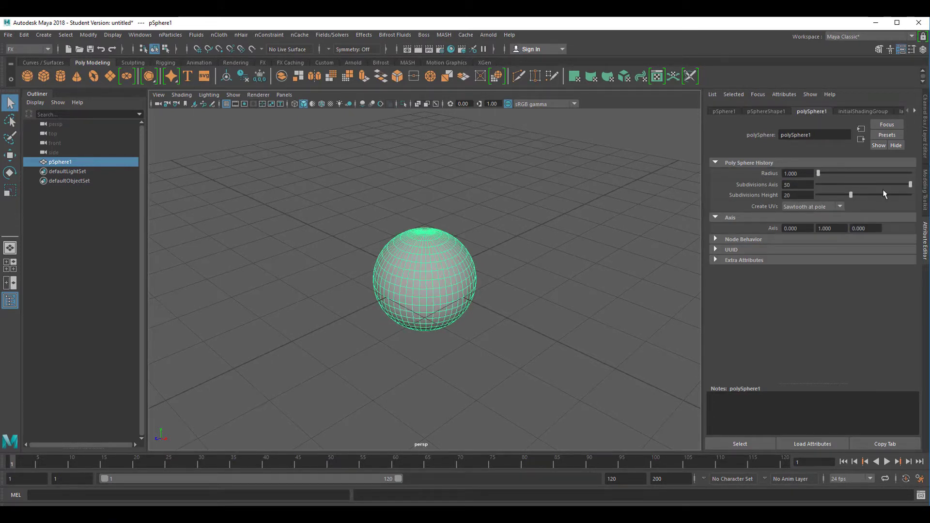
drag(852, 194, 910, 194)
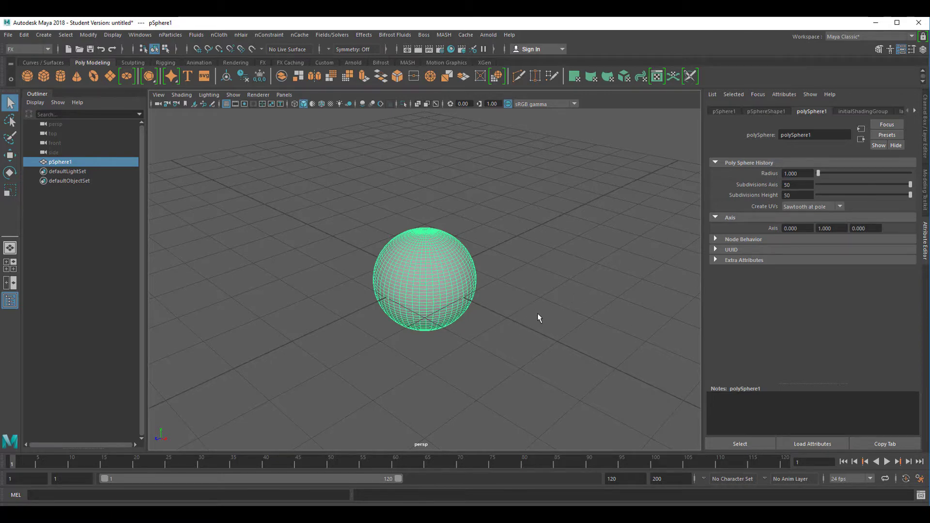
Step: In the enlarged side view, select the sphere's right-half faces and delete them
key(space)
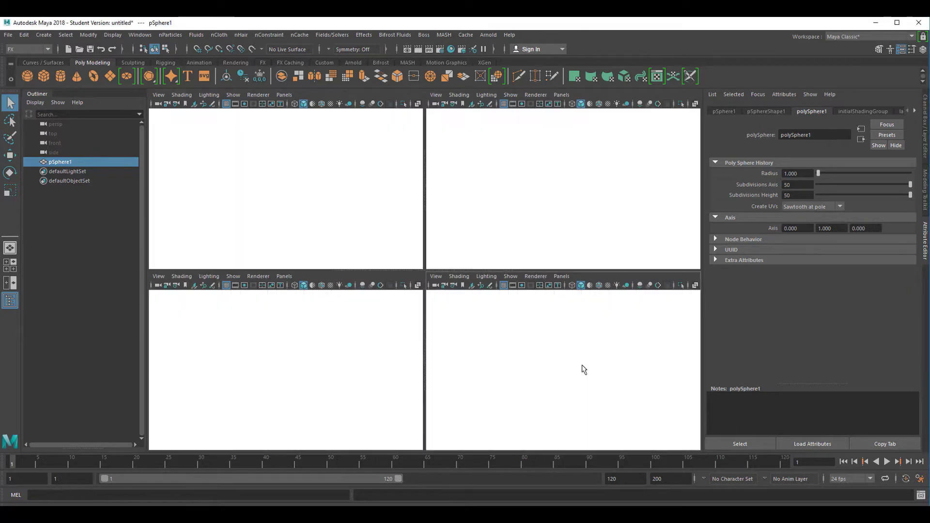
key(space)
scroll(678, 320, up, 3)
right_click(449, 269)
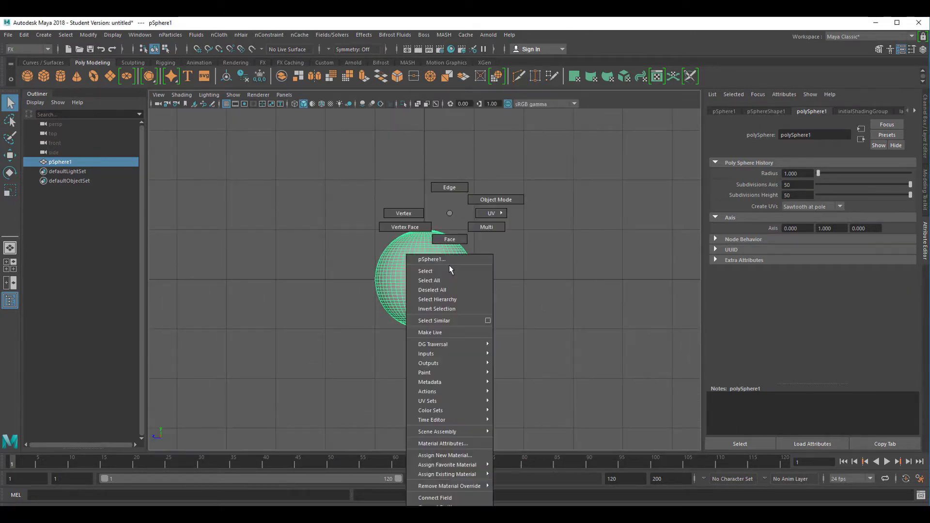
click(462, 241)
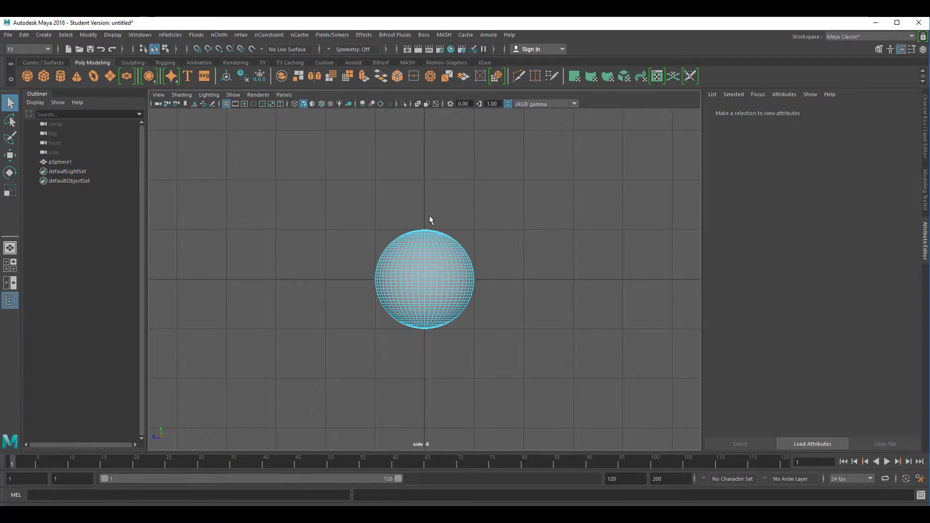
drag(430, 219, 501, 359)
key(Delete)
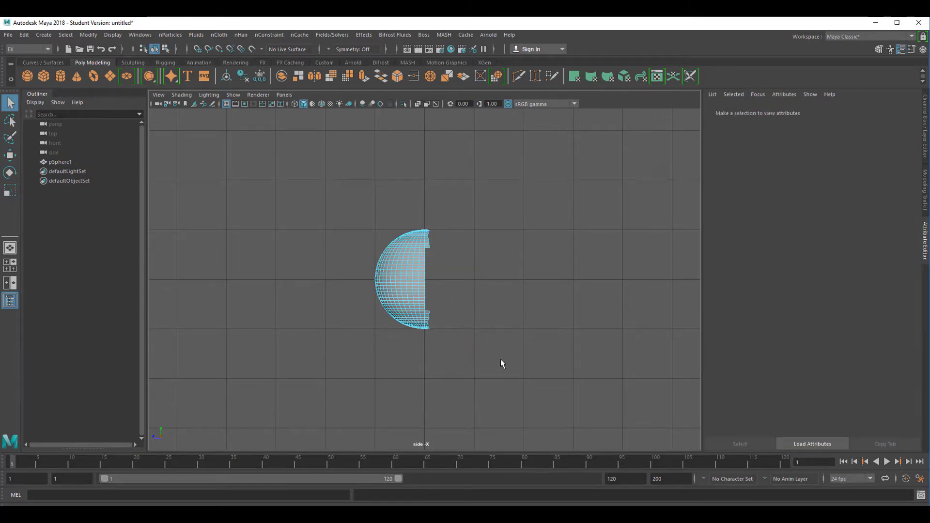
Step: Return to the perspective view and Object Mode, deselect the half sphere, and inspect its cut side
key(space)
key(space)
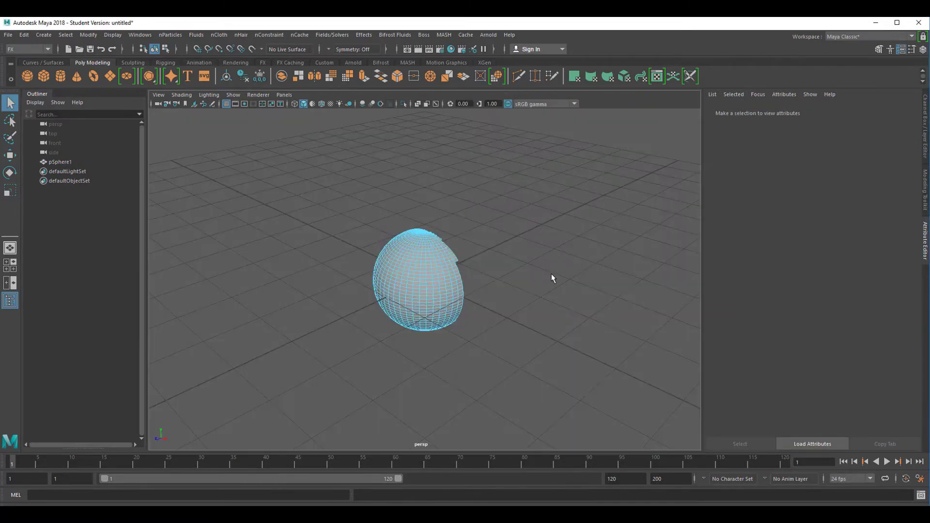
alt+drag(552, 278, 459, 295)
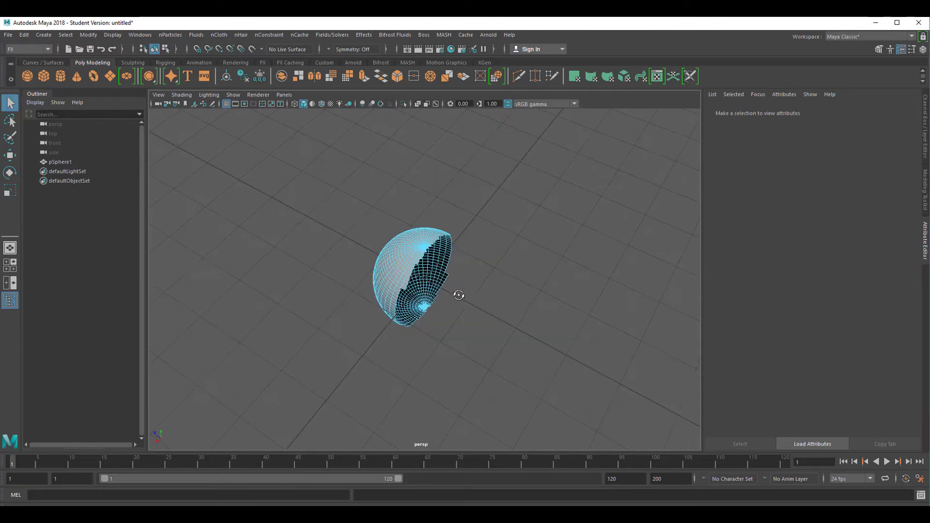
right_drag(430, 237, 471, 199)
click(487, 285)
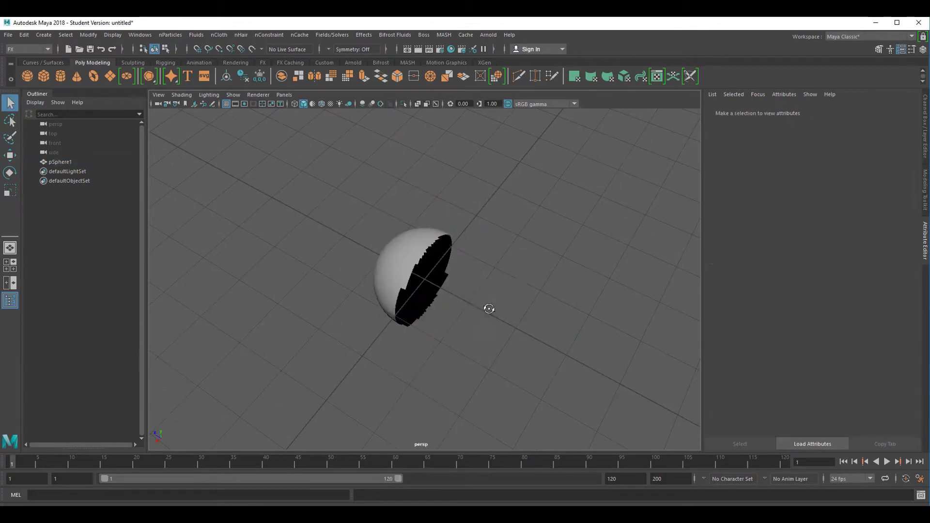
mouse_move(487, 307)
alt+mouse_down()
mouse_move(469, 297)
mouse_move(499, 305)
alt+mouse_up()
Step: Select the half sphere and move it up above the grid
click(420, 242)
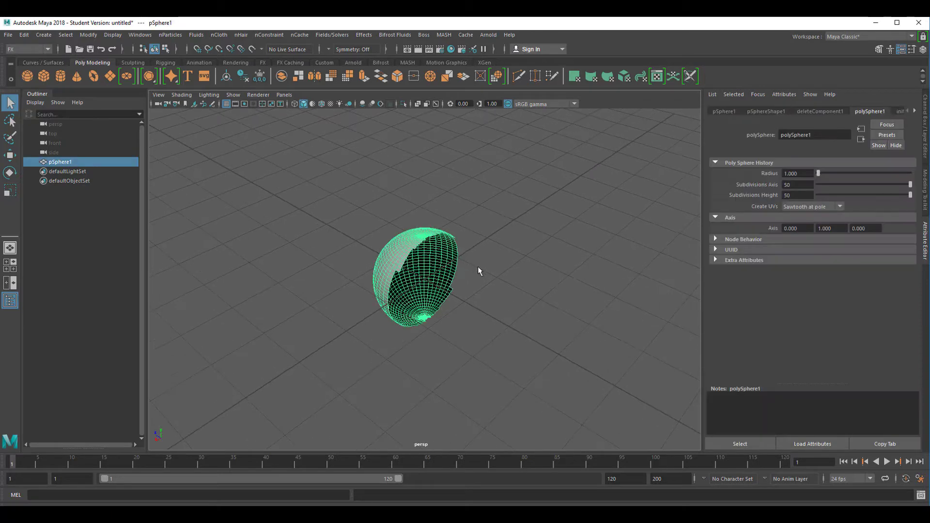
key(e)
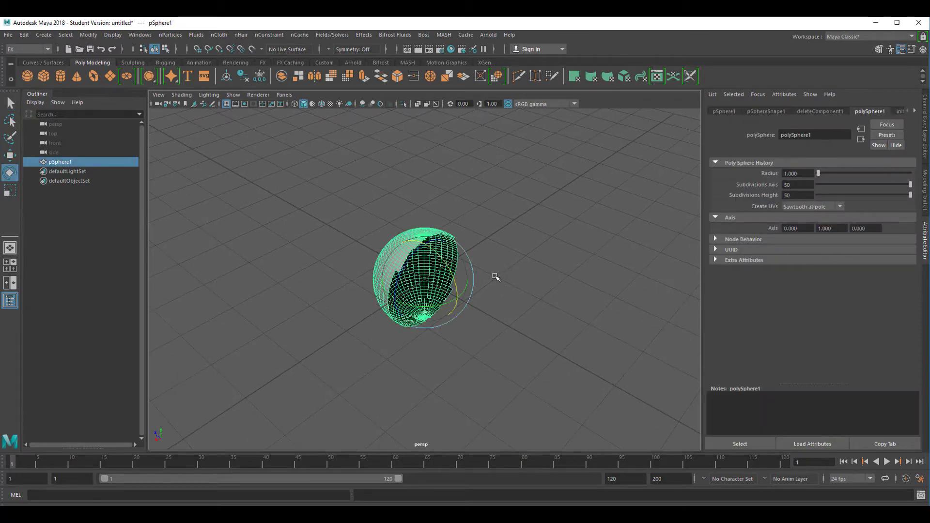
key(w)
drag(426, 252, 457, 103)
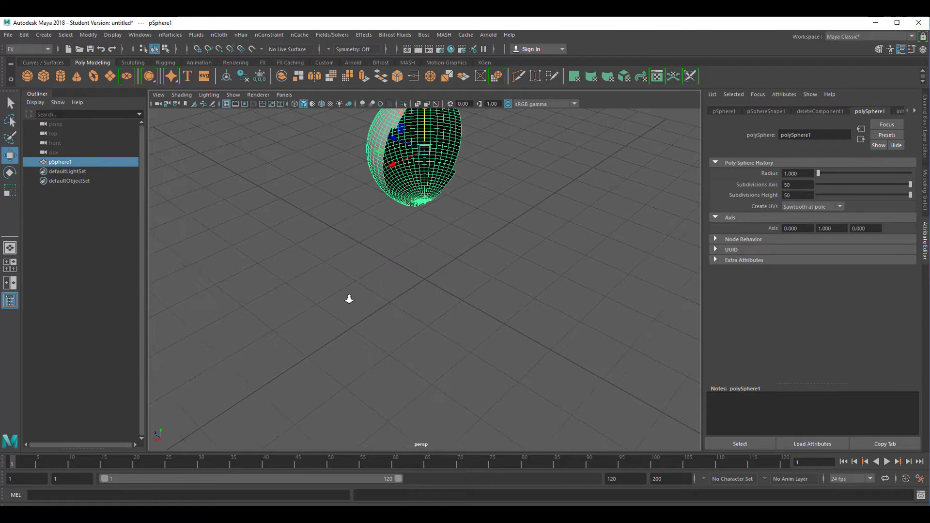
scroll(359, 301, down, 5)
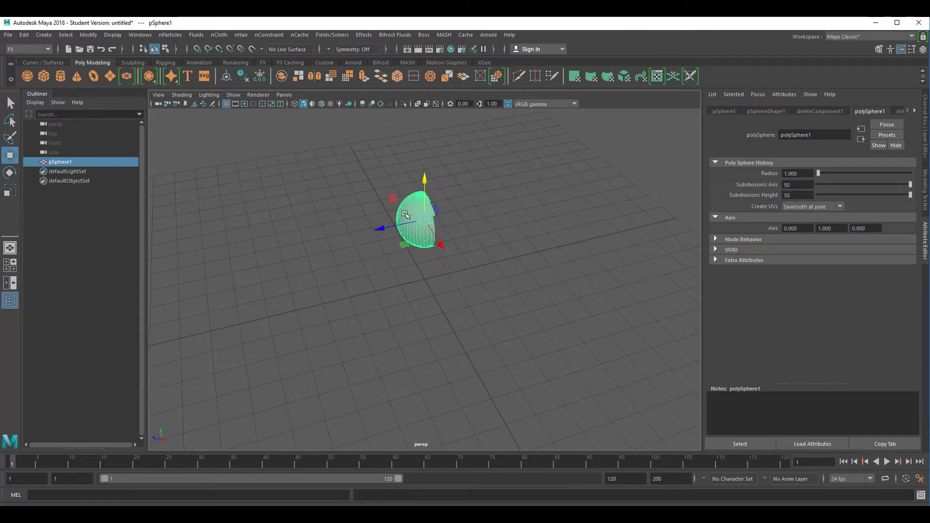
Step: Assign a new Lambert material (lambert2) and open the texture choices for its Color
right_drag(404, 215, 407, 457)
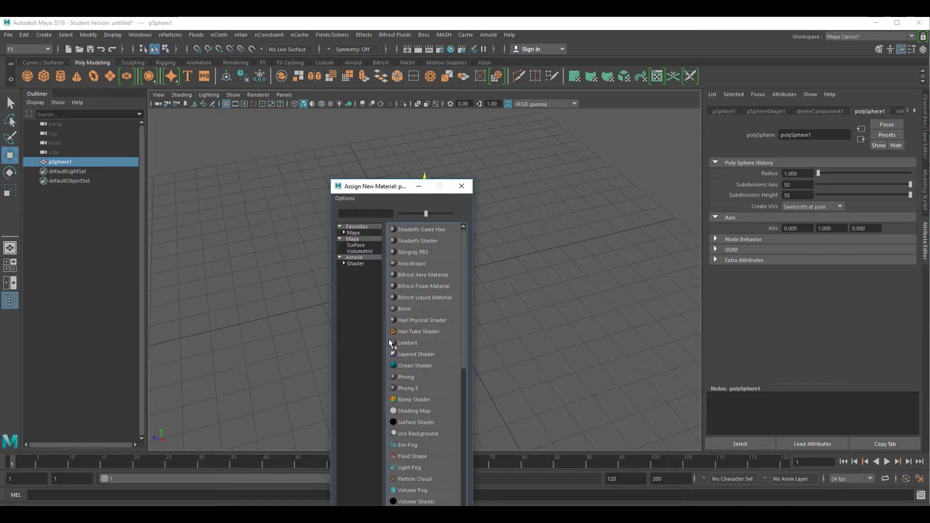
click(416, 343)
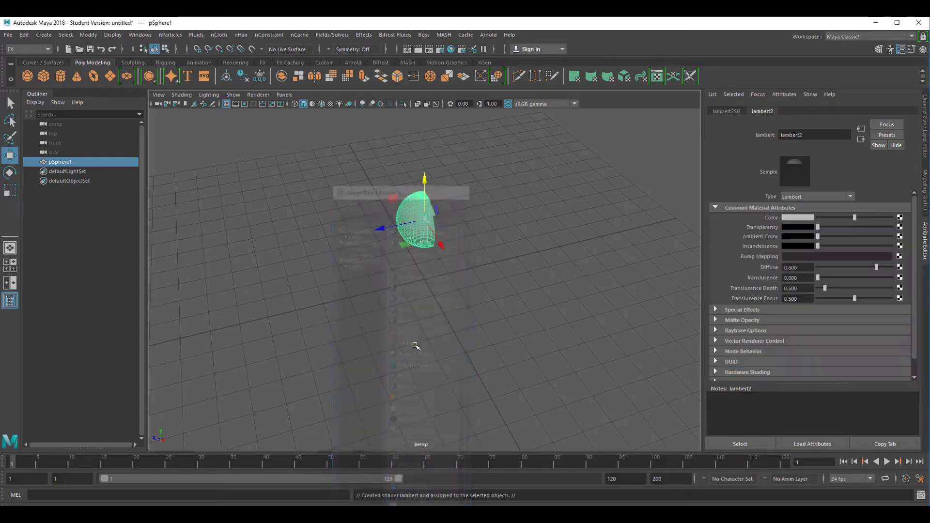
click(900, 218)
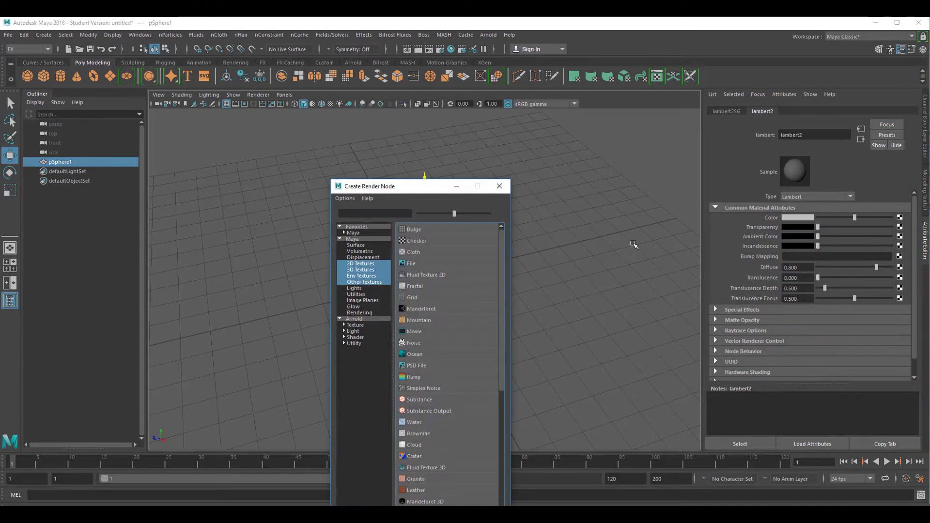
Step: Use a Cloth texture for the colour, show it textured, and set U Width 0.181
click(416, 252)
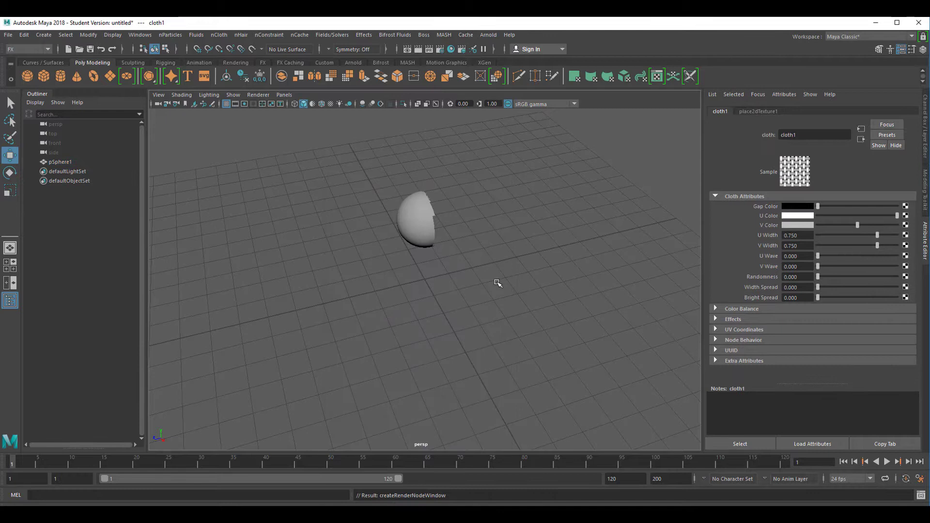
click(330, 104)
alt+drag(388, 305, 415, 300)
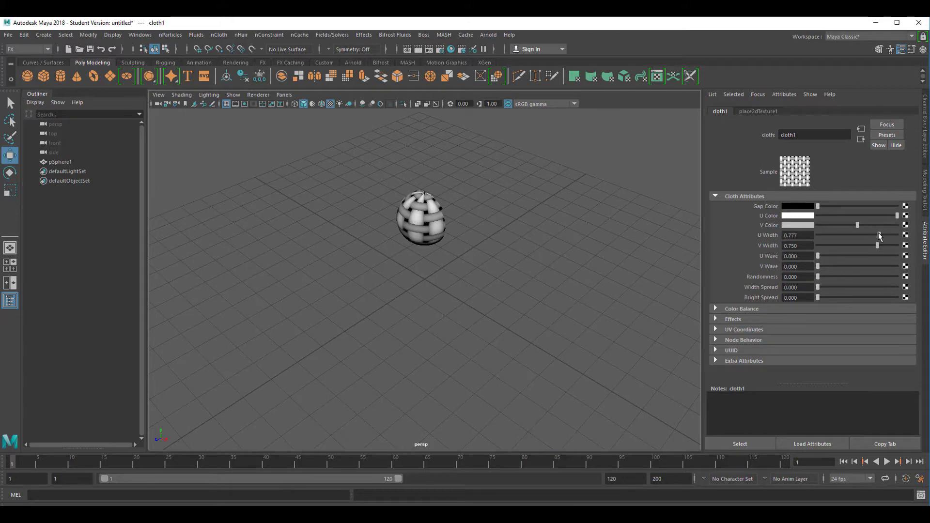
mouse_move(878, 235)
mouse_down()
mouse_move(831, 244)
mouse_move(845, 246)
mouse_move(830, 255)
mouse_move(854, 256)
mouse_move(841, 266)
mouse_move(870, 276)
mouse_up()
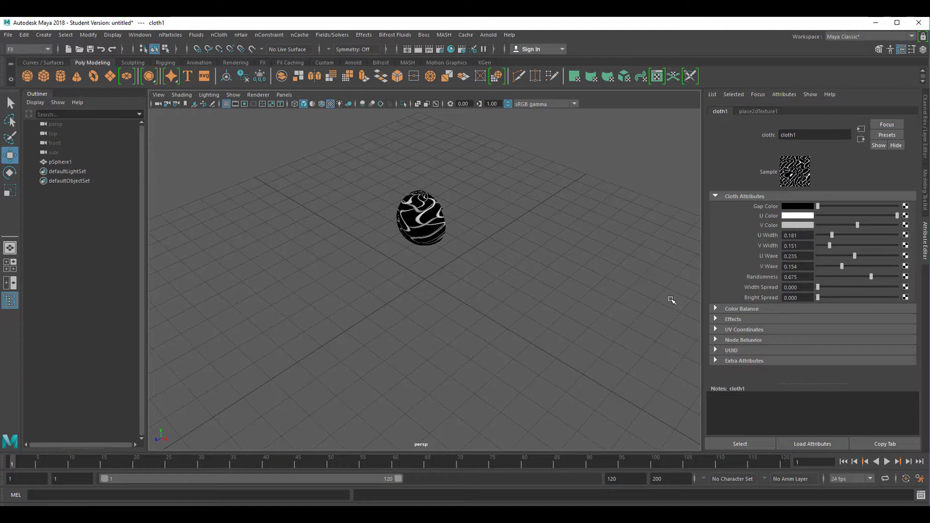
Step: Set the cloth's Gap Color to a bright yellow, then deselect and frame the sphere
click(804, 207)
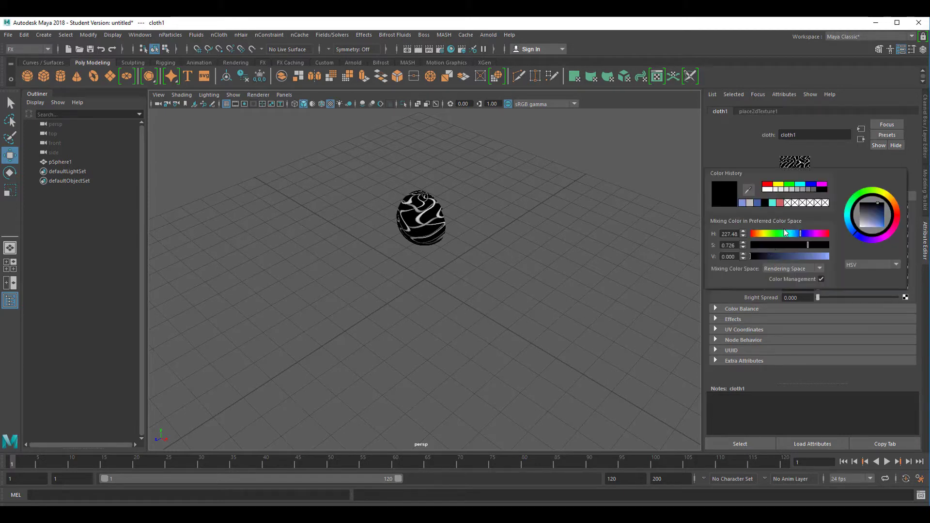
click(884, 197)
drag(878, 219, 877, 206)
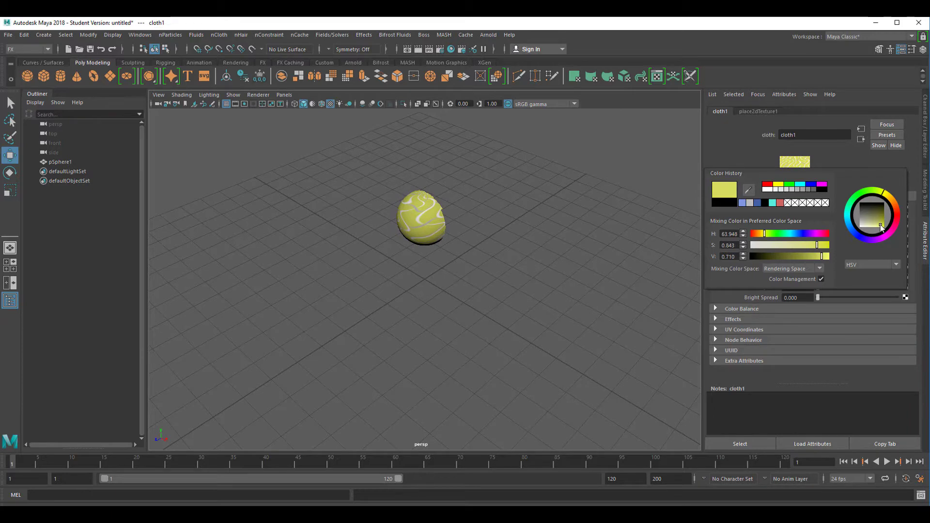
click(487, 248)
alt+drag(463, 271, 512, 261)
alt+right_drag(513, 261, 550, 230)
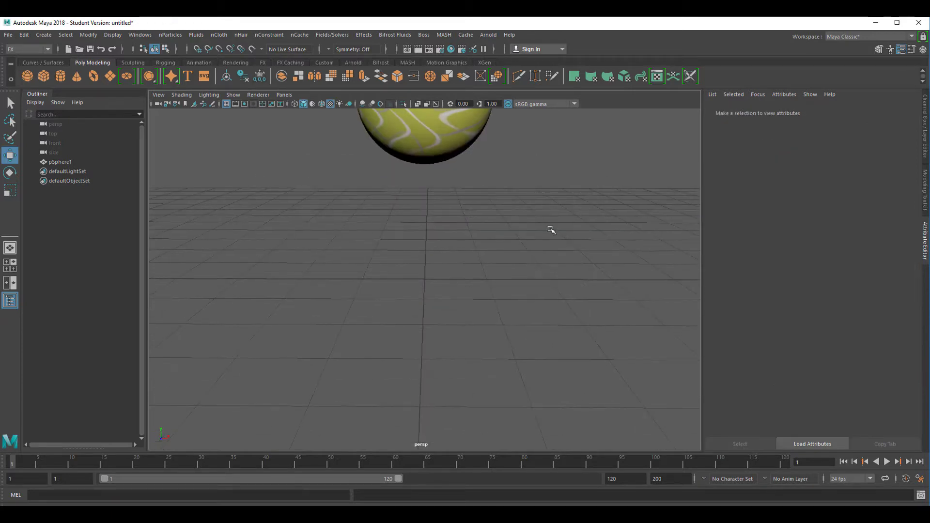
Step: Select the patterned pSphere1 and apply nCloth > Create nCloth
alt+drag(551, 229, 500, 282)
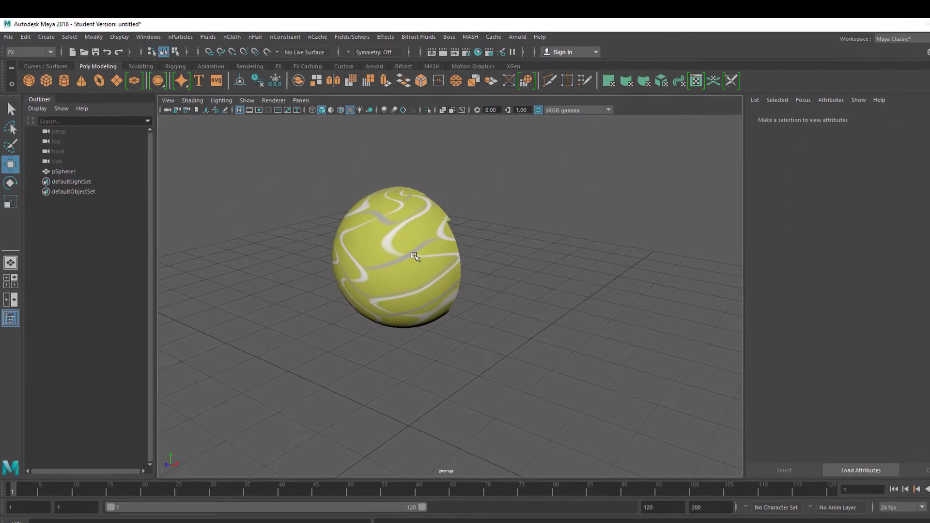
click(414, 257)
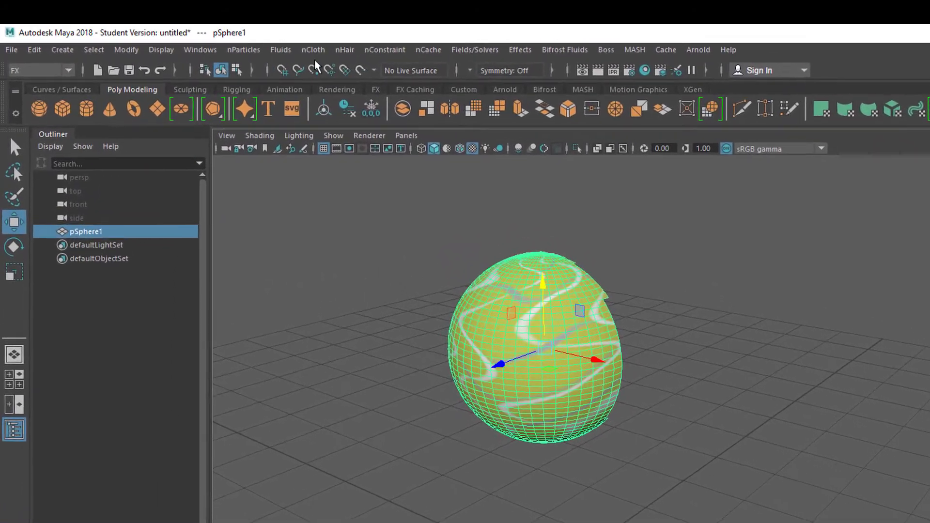
click(313, 50)
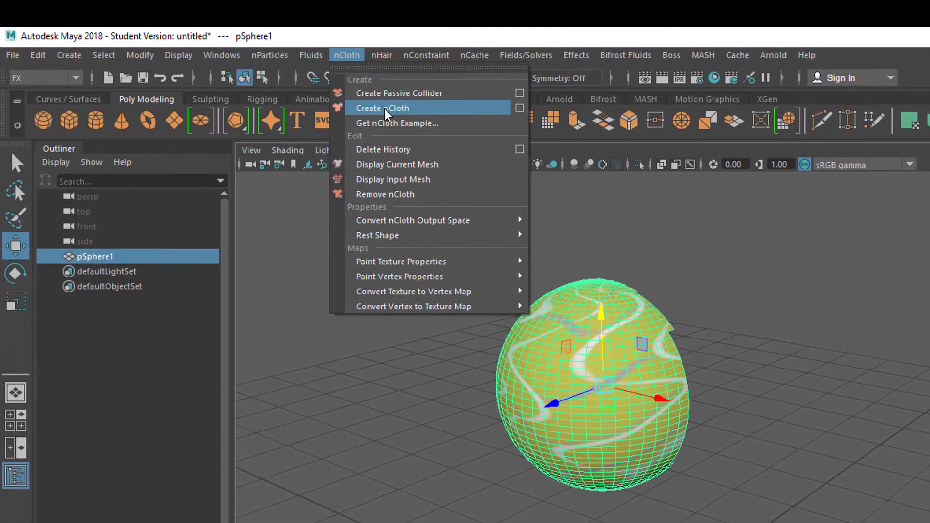
click(385, 109)
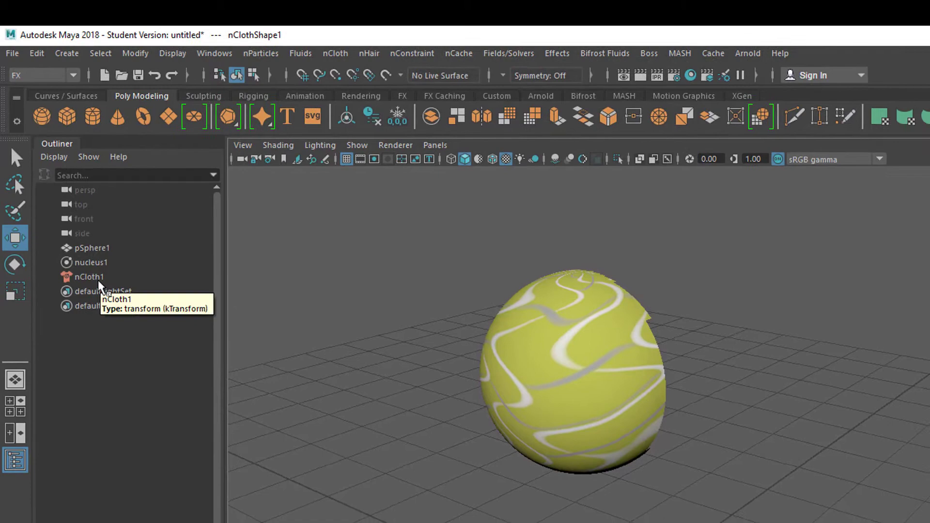
Step: Show nCloth1's settings in the Attribute Editor and check the timeline's Playback Speed options
click(102, 287)
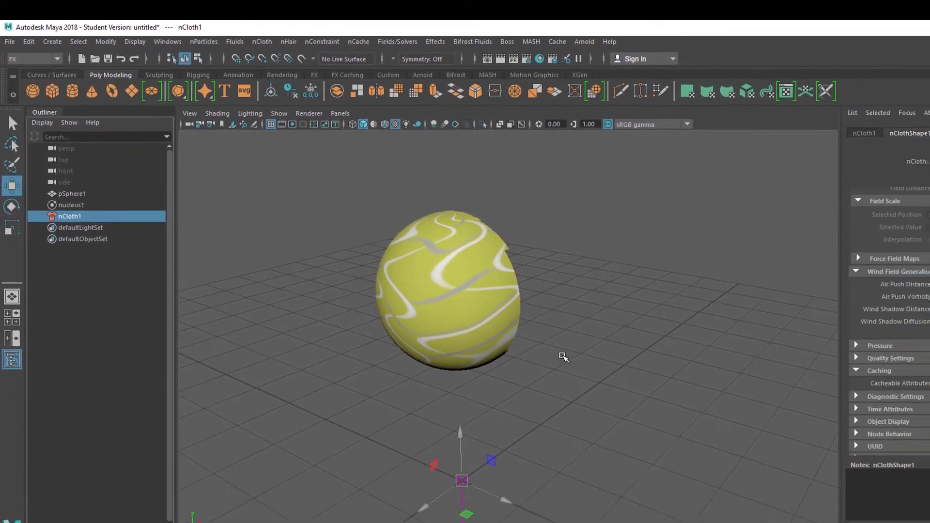
click(509, 386)
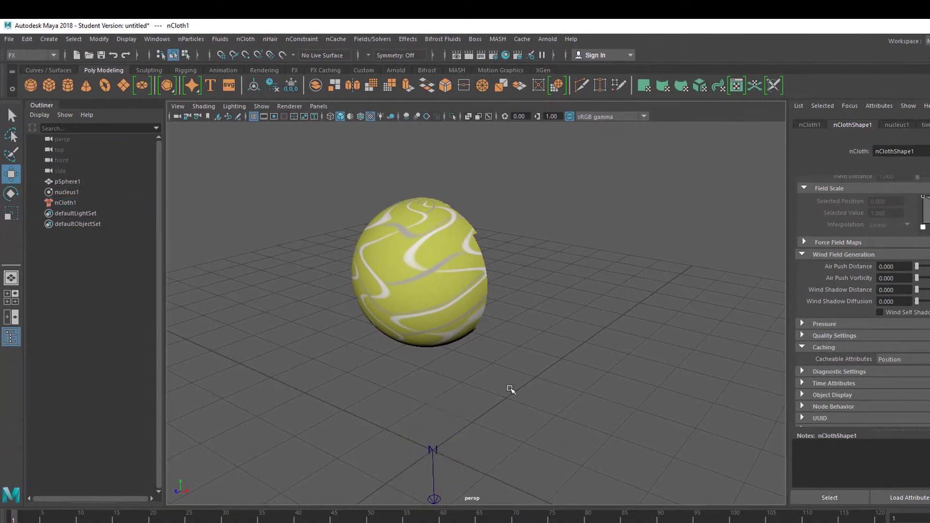
click(66, 203)
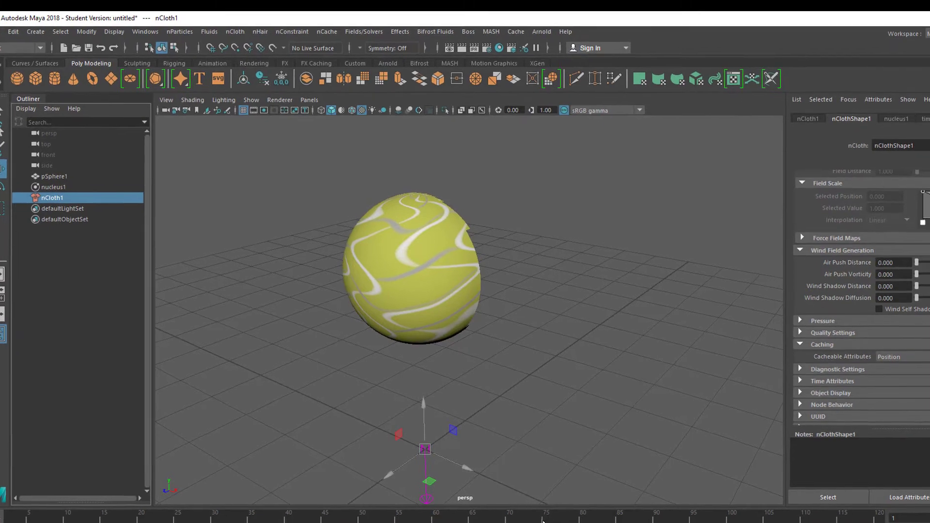
right_click(456, 519)
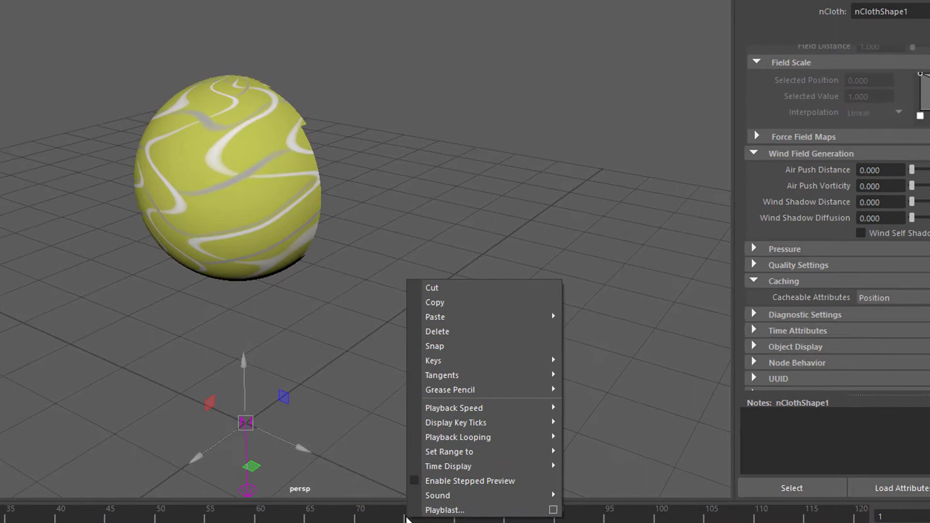
mouse_move(500, 420)
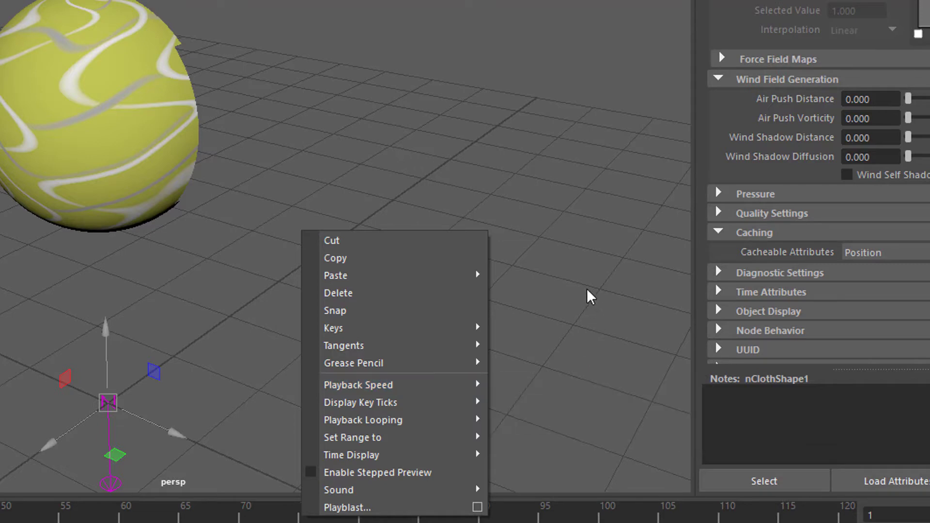
click(547, 267)
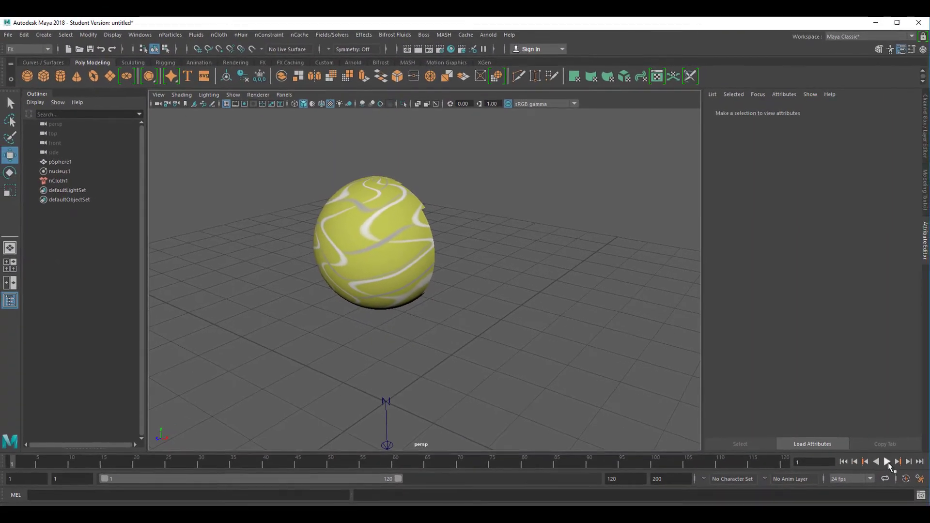
click(925, 479)
click(887, 462)
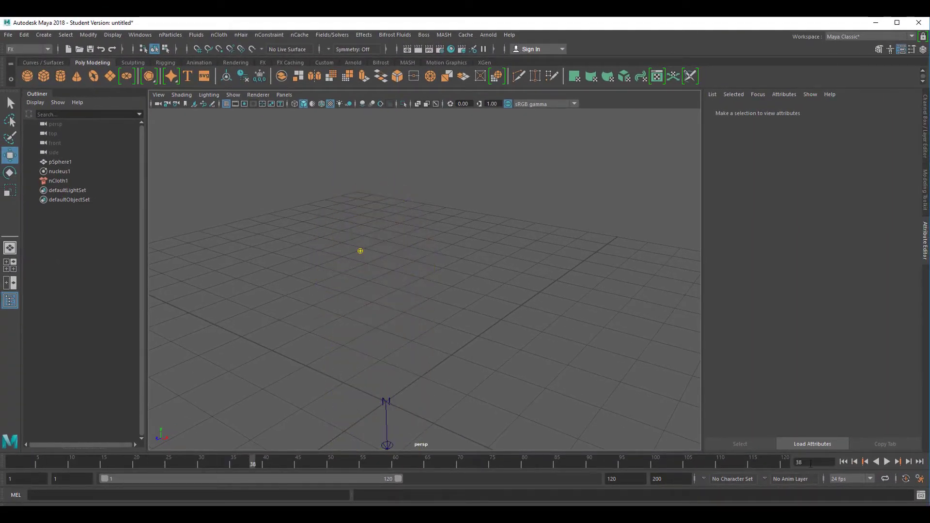
click(844, 462)
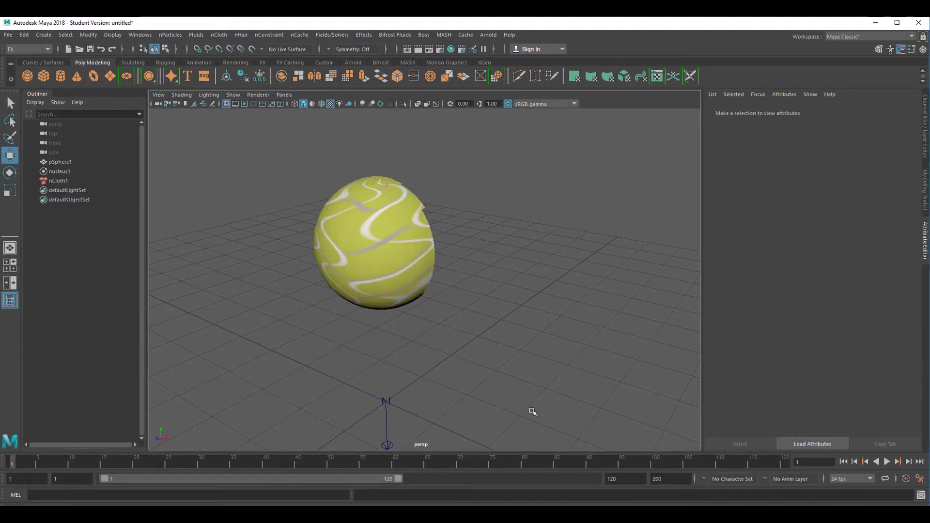
Step: Zoom onto the sphere's top and select the faces around its top pole
click(376, 195)
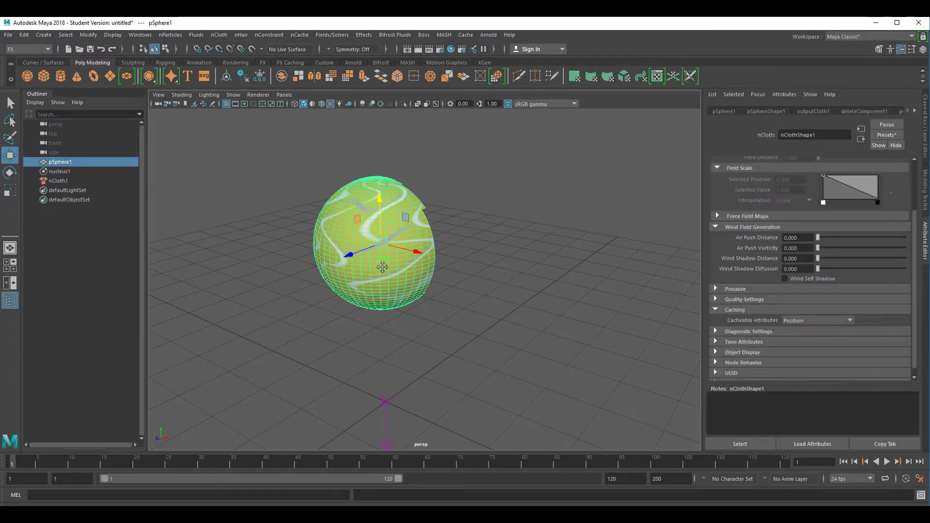
alt+drag(383, 267, 381, 311)
scroll(509, 322, up, 5)
alt+drag(333, 281, 351, 297)
right_click(405, 266)
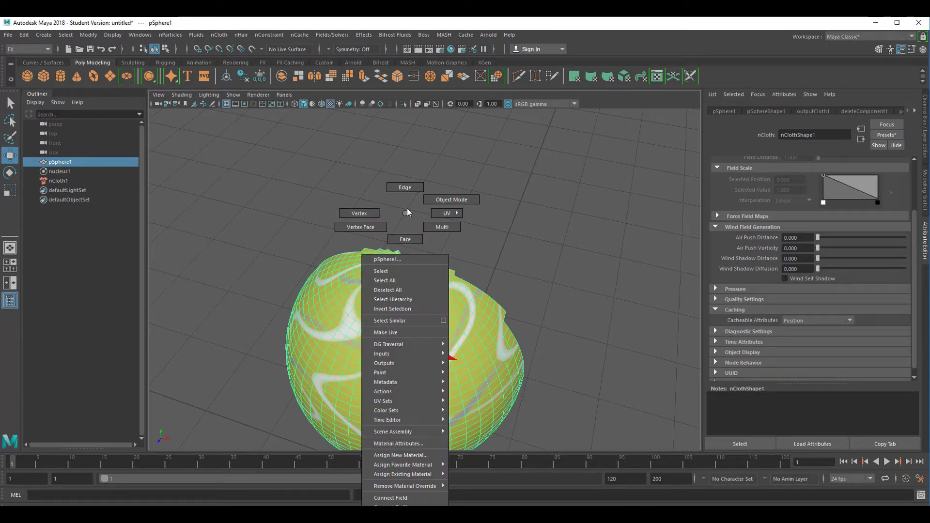
click(397, 239)
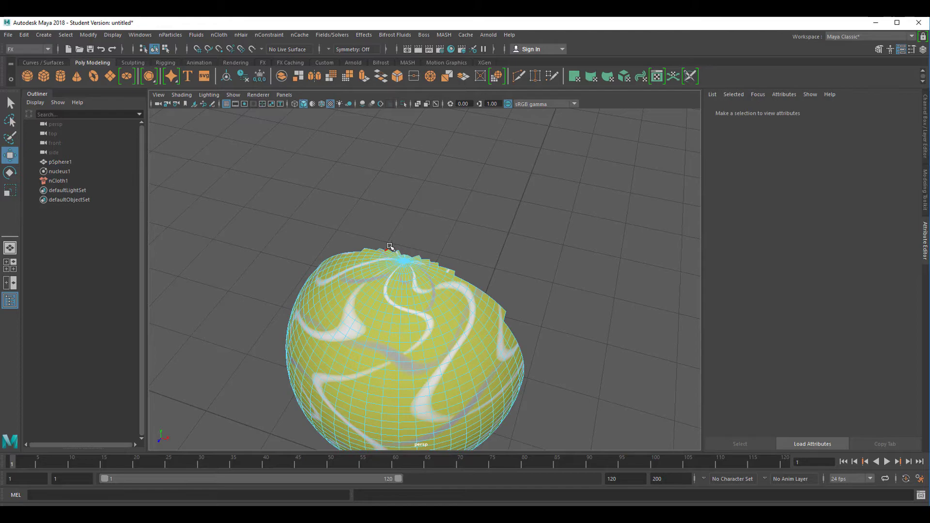
drag(413, 269, 413, 270)
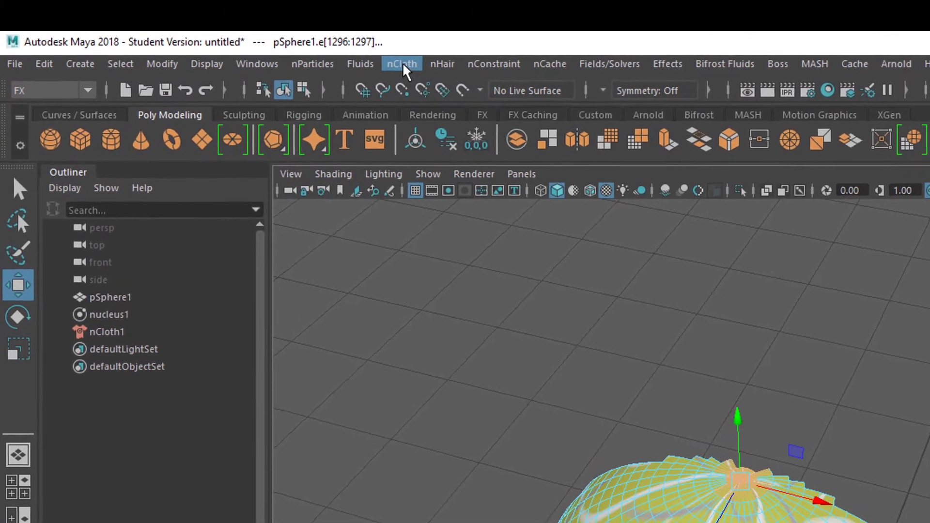
Step: Pin the selected faces with an nConstraint Transform Constraint and move its locator on Y
click(404, 65)
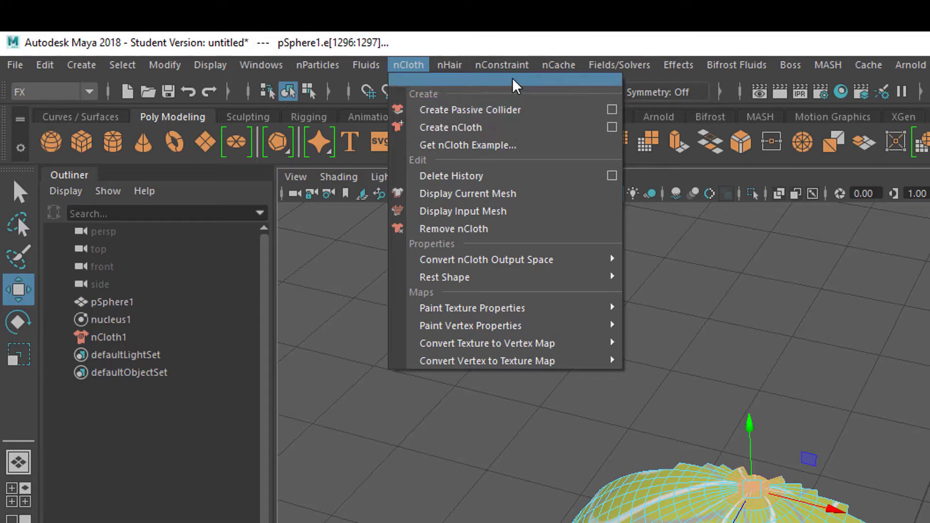
mouse_move(509, 69)
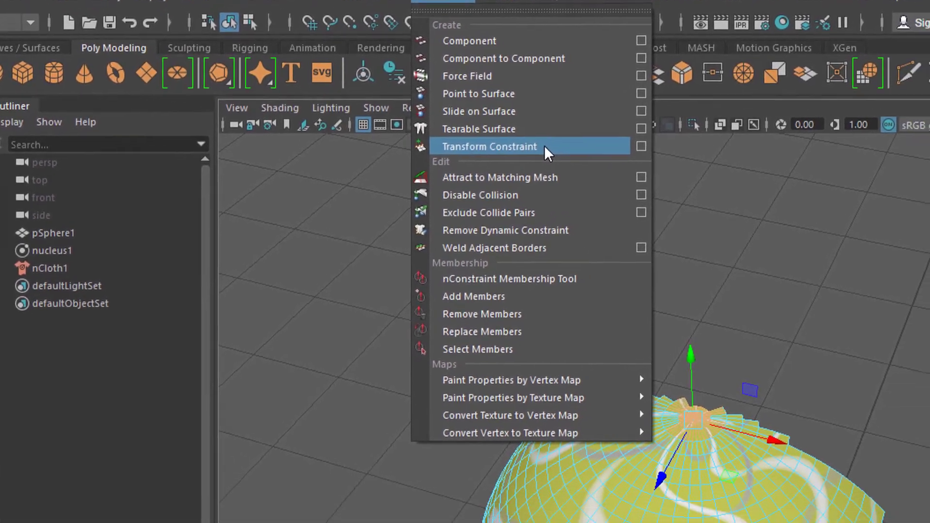
click(568, 174)
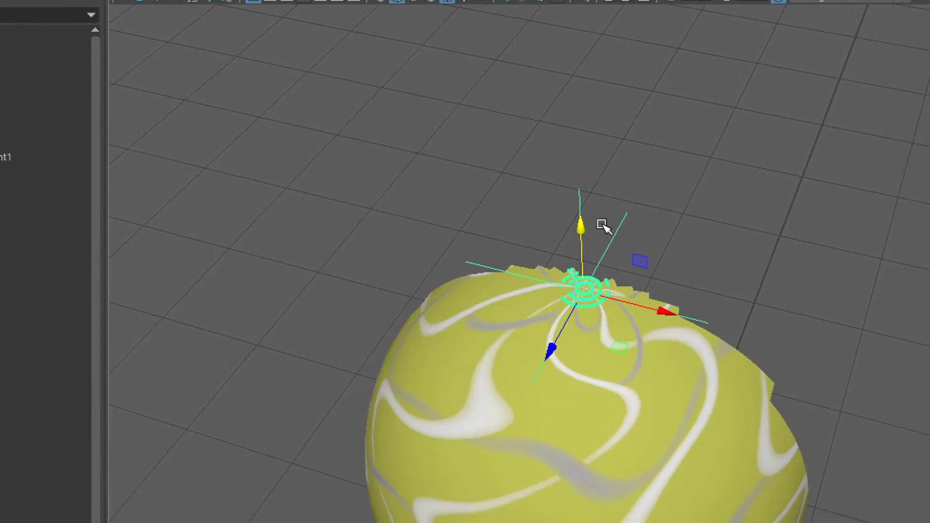
drag(606, 254, 605, 232)
drag(553, 169, 562, 184)
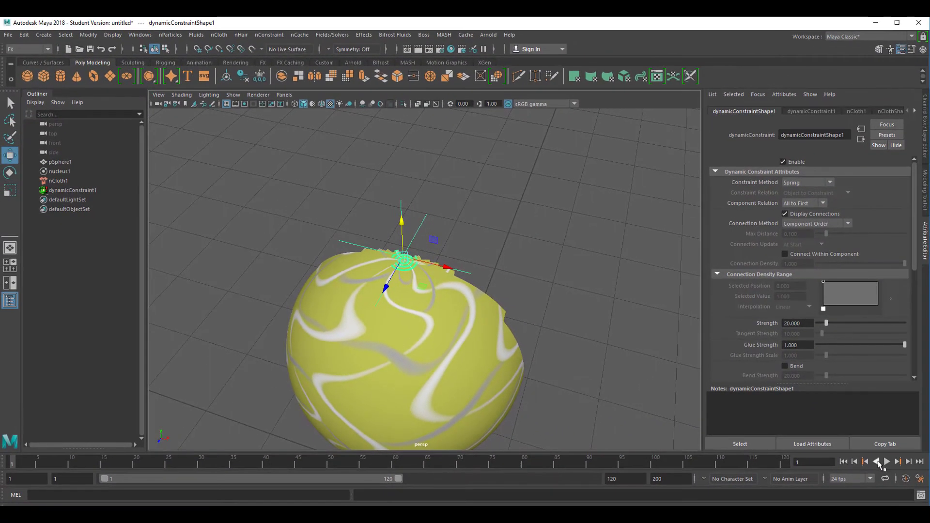
Step: Play and stop the simulation, then set the playback end frame to 1000
click(886, 462)
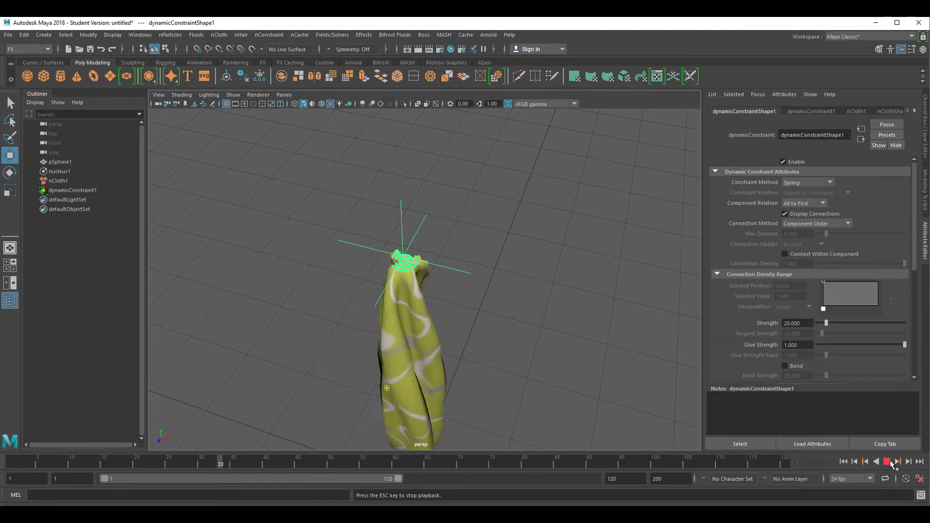
click(886, 462)
double_click(612, 479)
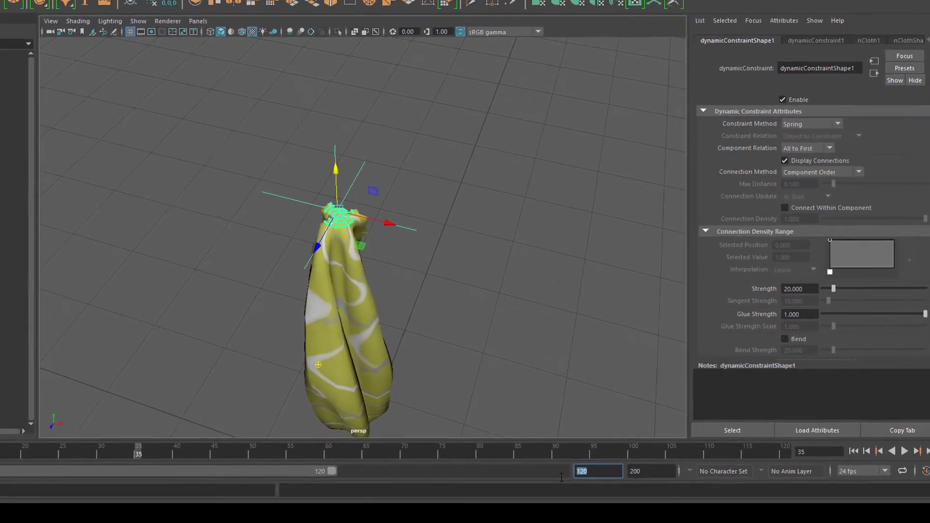
text(50)
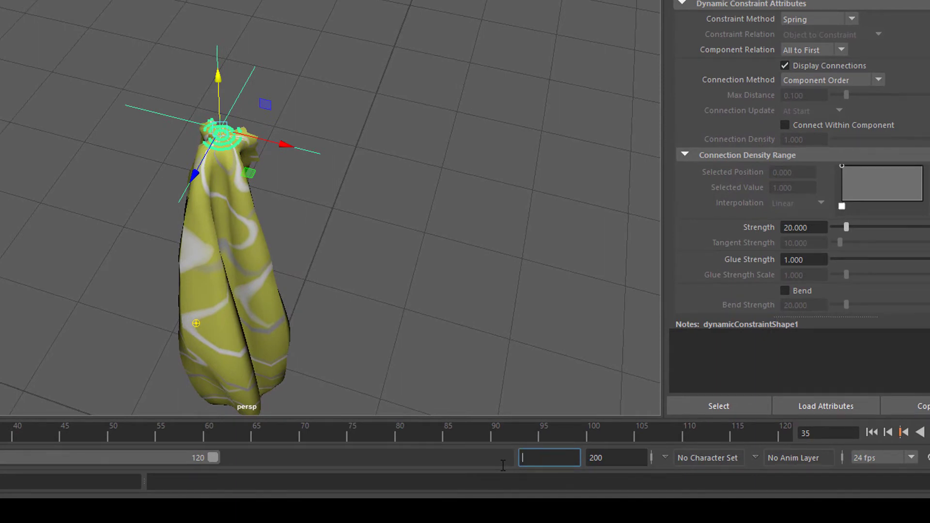
key(Return)
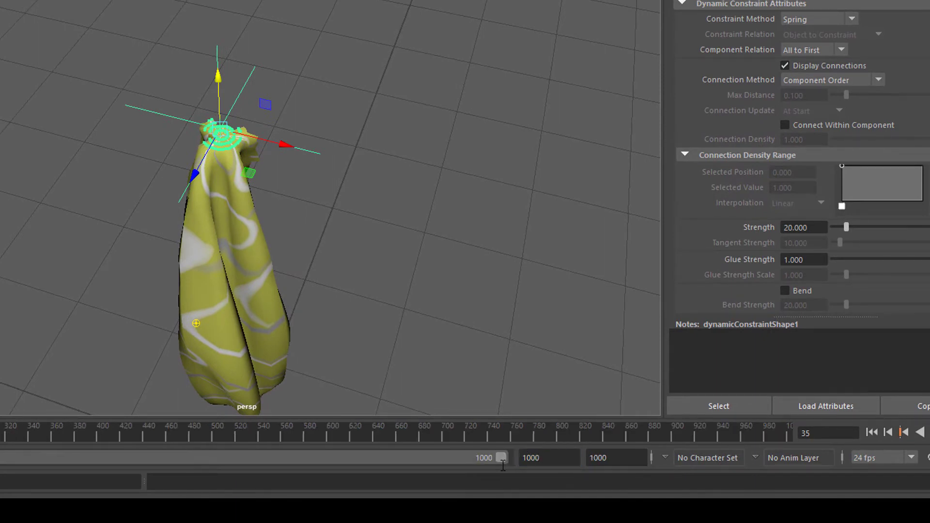
Step: Rewind to frame 1 and replay the simulation, watching the cloth hang from its pinned top
click(871, 432)
alt+drag(405, 315, 390, 269)
alt+right_drag(390, 269, 457, 276)
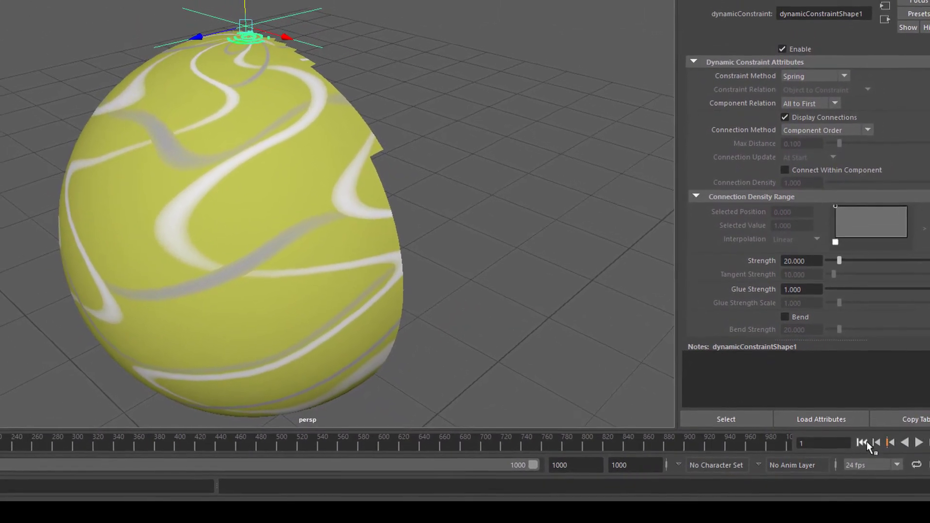
click(915, 445)
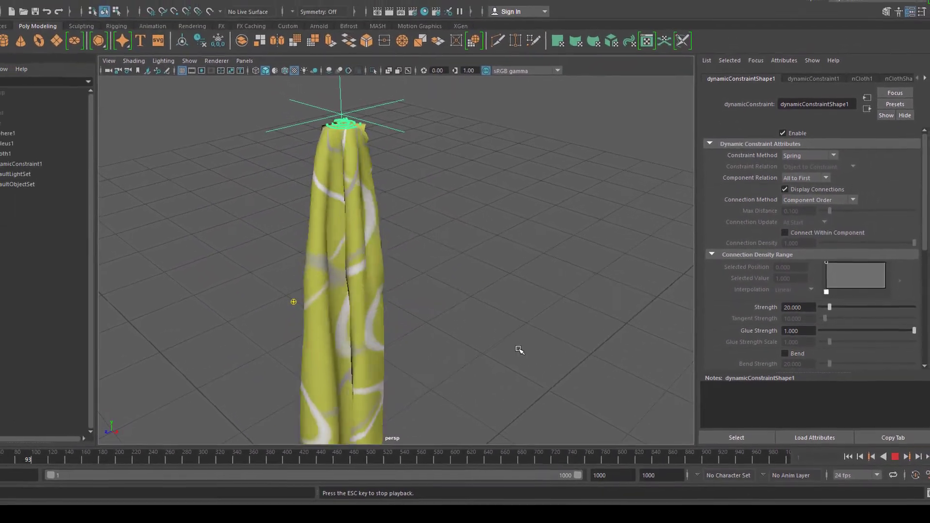
alt+drag(536, 353, 421, 389)
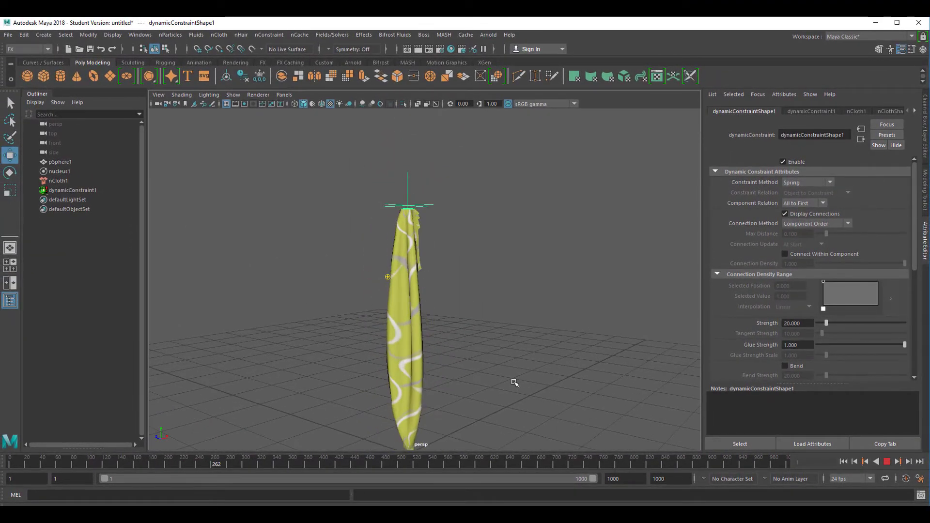
alt+drag(523, 345, 523, 337)
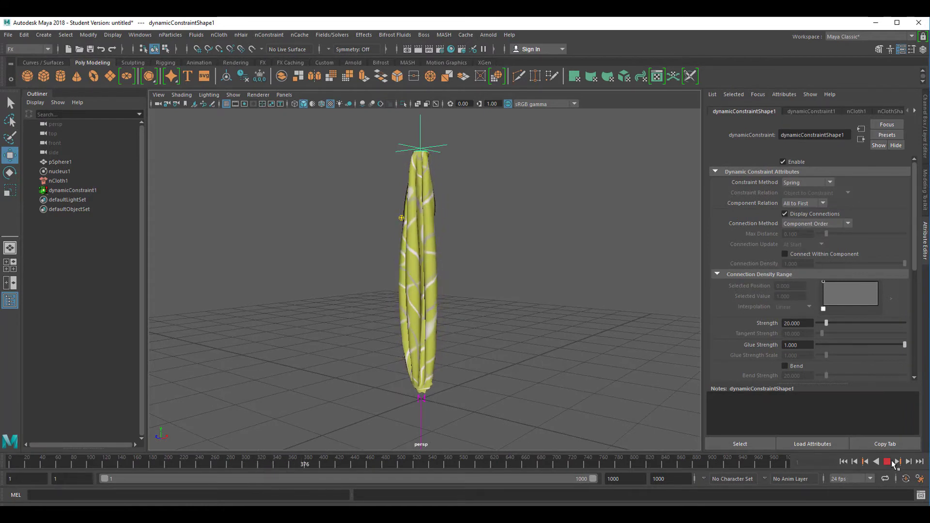
Step: Stop at frame 407, rewind and replay to frame 921, then select the pSphere1 cloth mesh
click(887, 463)
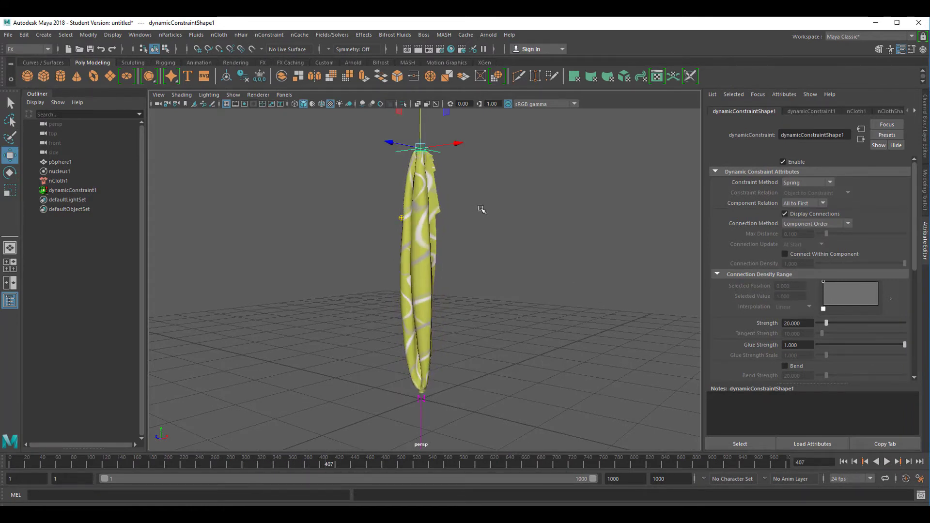
click(73, 190)
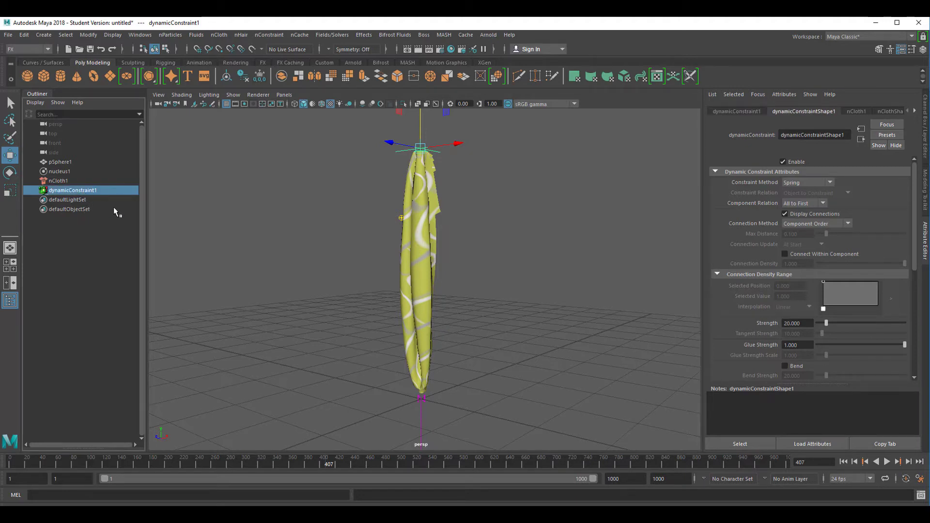
click(49, 466)
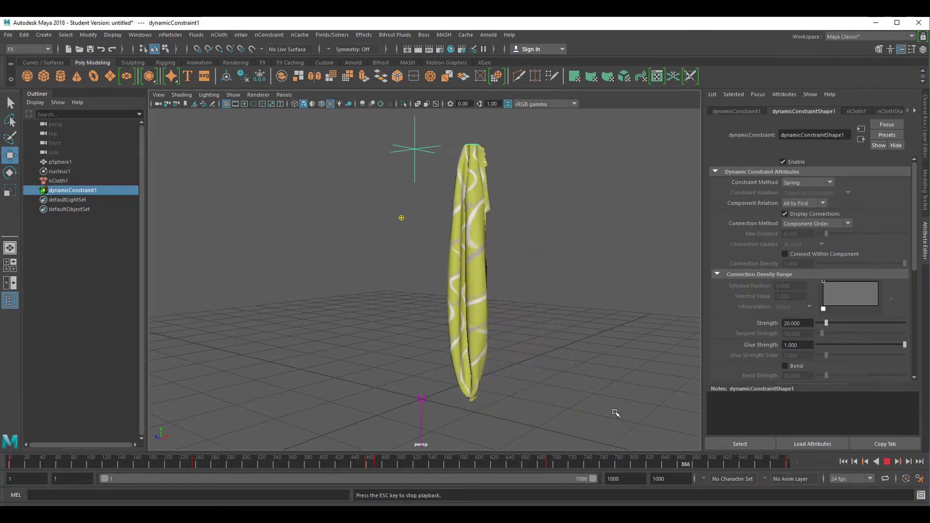
key(Escape)
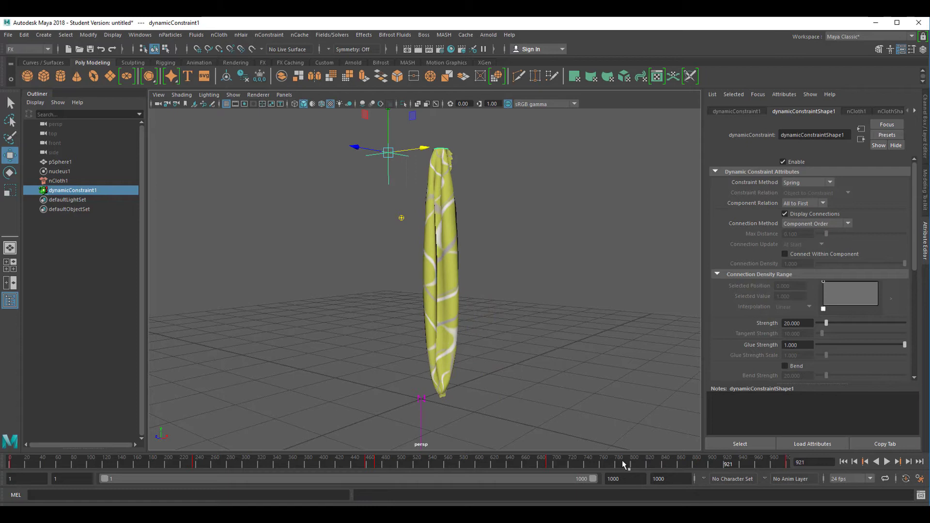
click(451, 265)
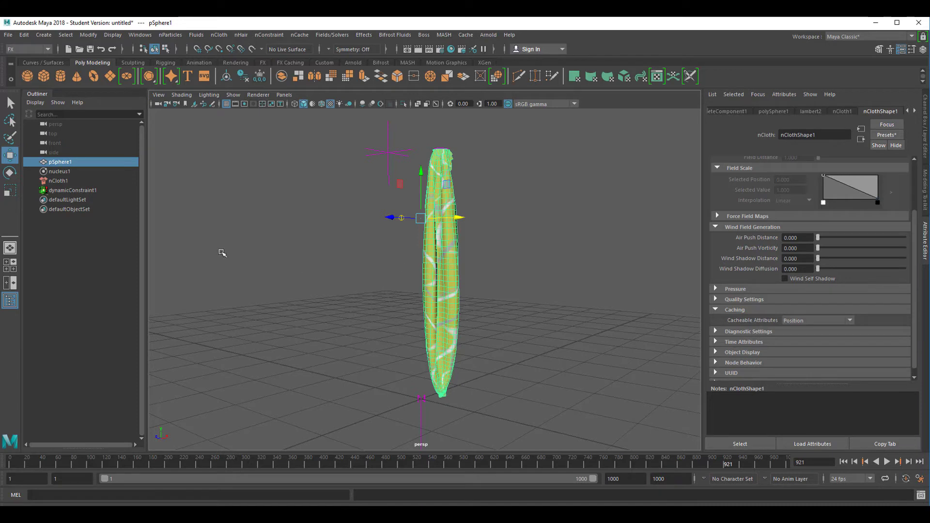
Step: Apply the silk preset to nCloth1 and rewind the simulation to the first frame
click(58, 181)
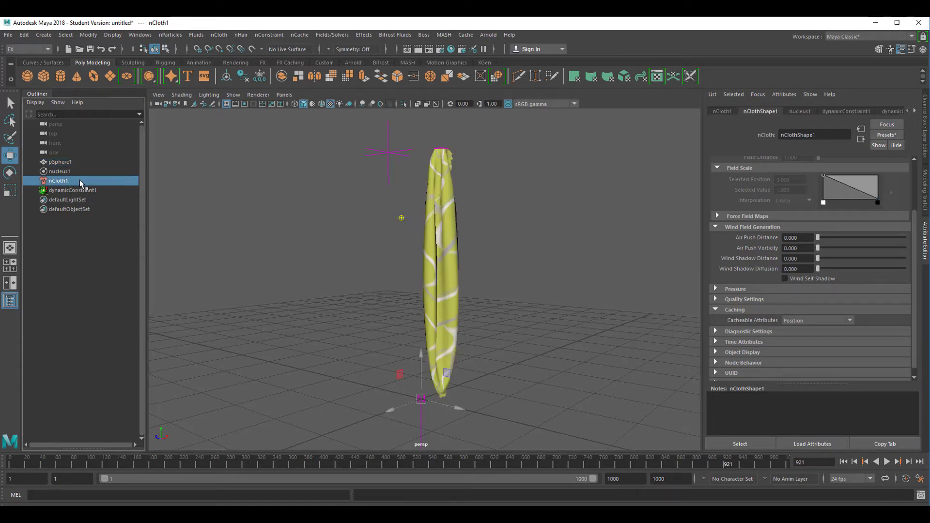
click(886, 135)
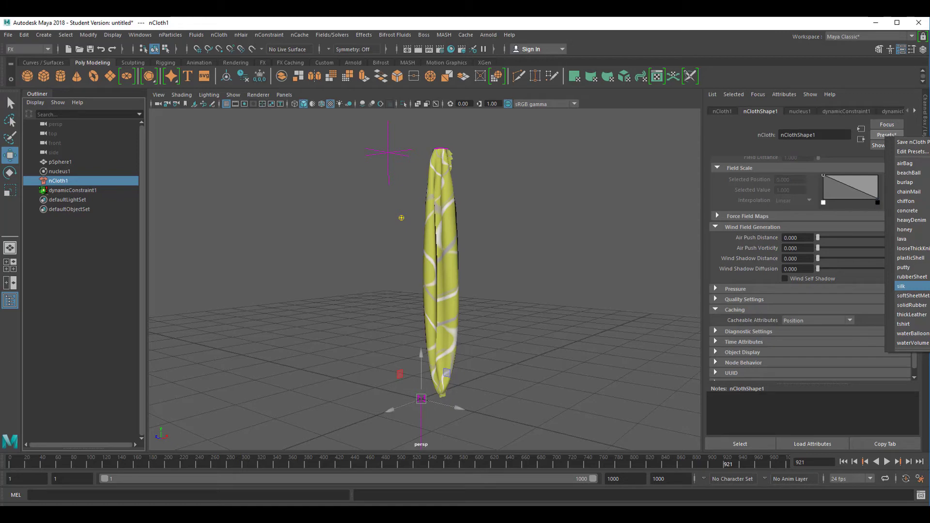
click(902, 287)
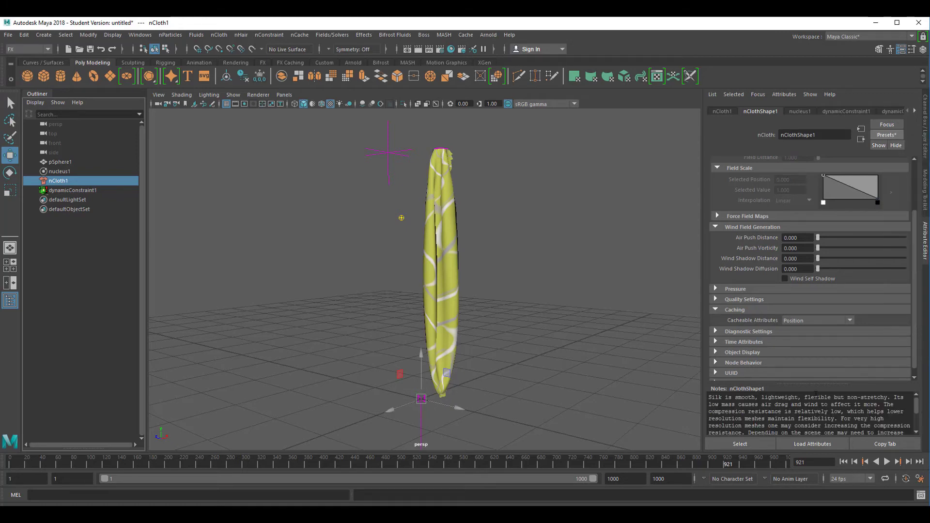
click(844, 462)
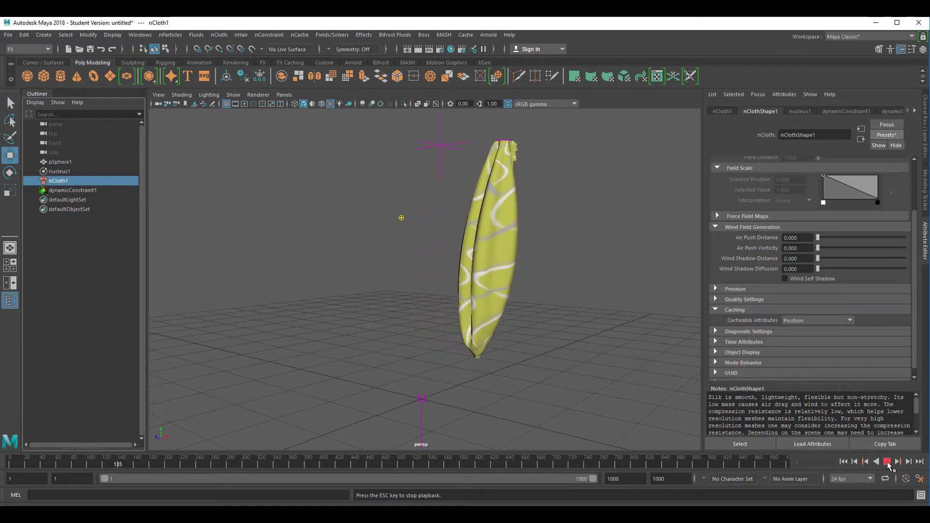
Step: Stop and rewind playback, then create a plane, scale it into a wide floor and raise it
click(887, 461)
click(844, 462)
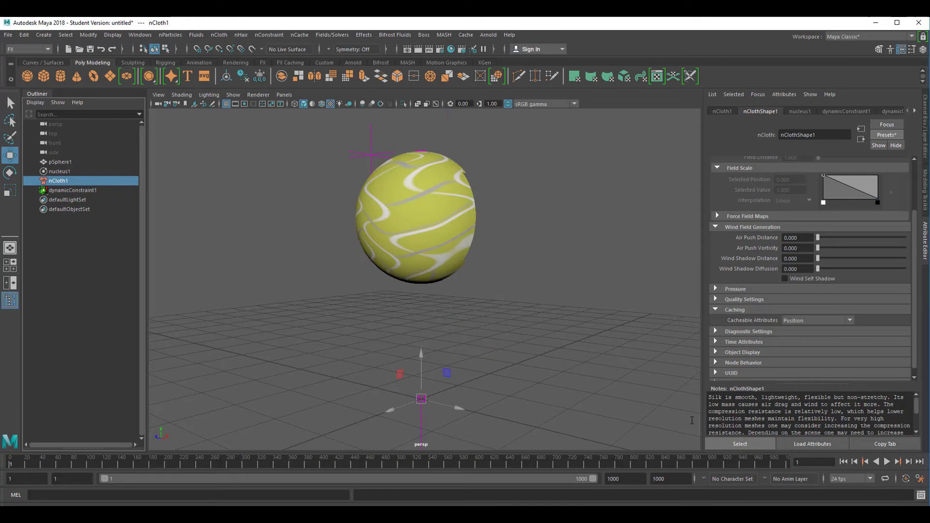
click(111, 76)
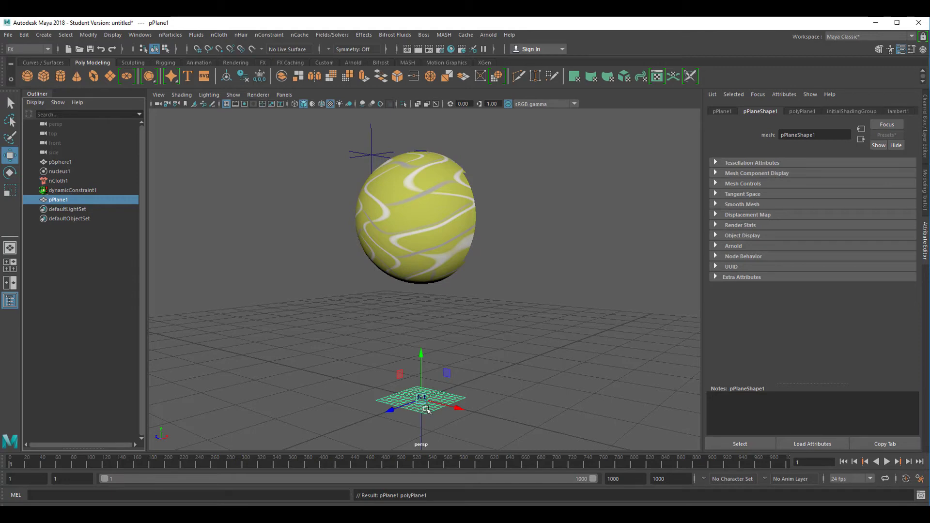
key(r)
drag(420, 399, 491, 345)
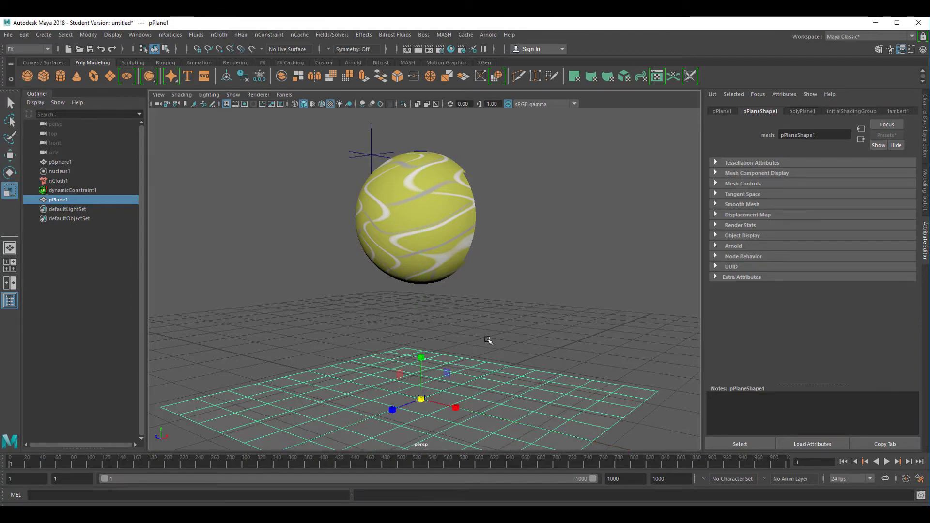
drag(421, 349, 415, 296)
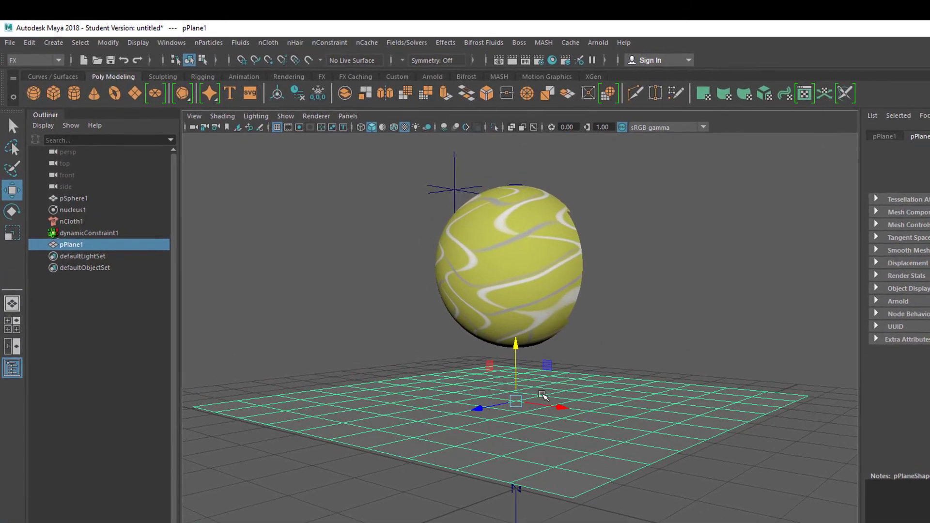
key(e)
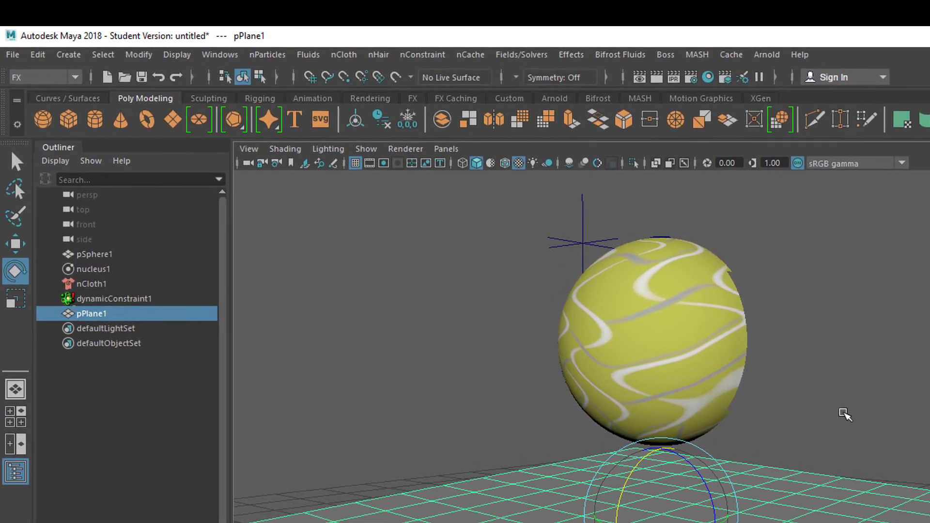
Step: Turn pPlane1 into passive collider nRigid1 with nCloth > Create Passive Collider
click(354, 59)
click(378, 96)
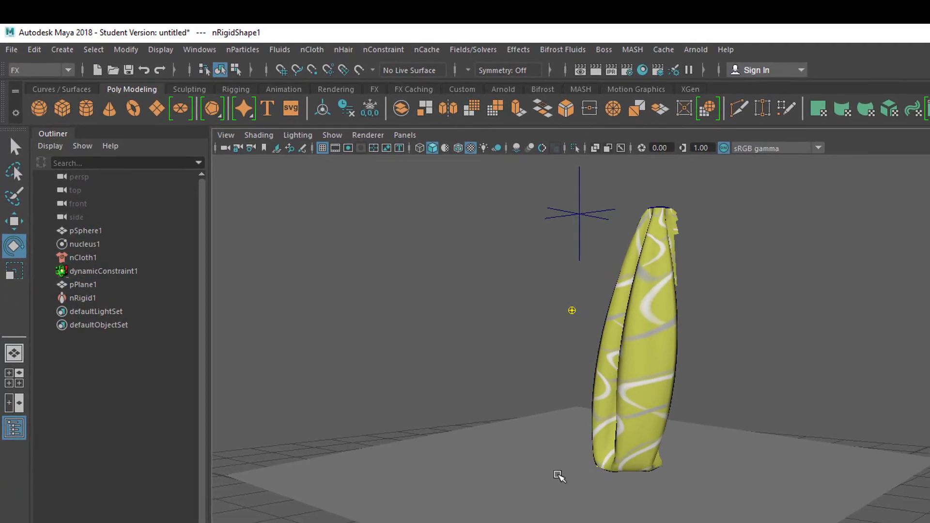
scroll(556, 472, up, 5)
scroll(577, 462, down, 5)
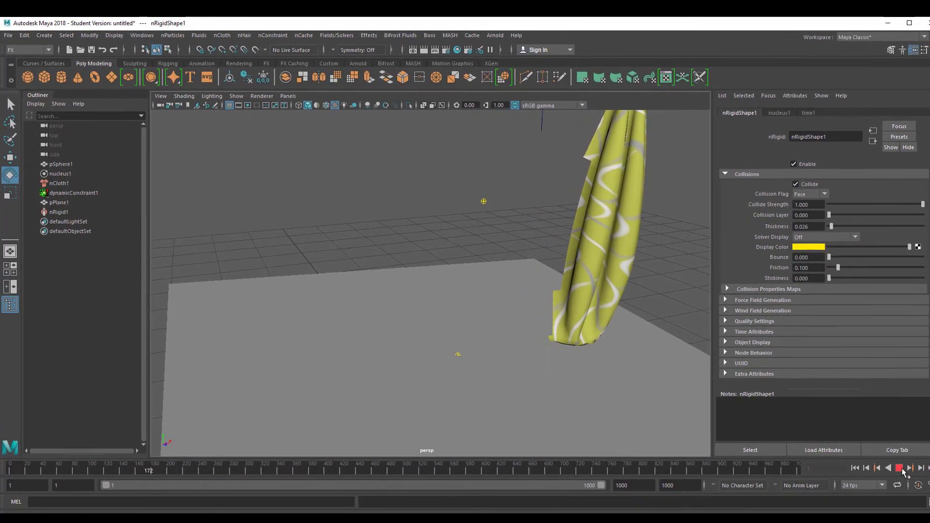
right_drag(400, 223, 401, 317)
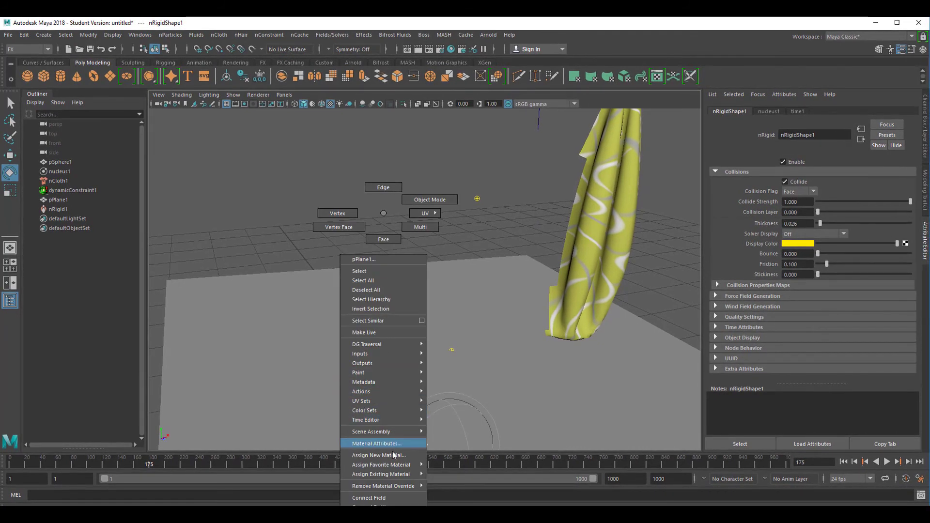
key(Escape)
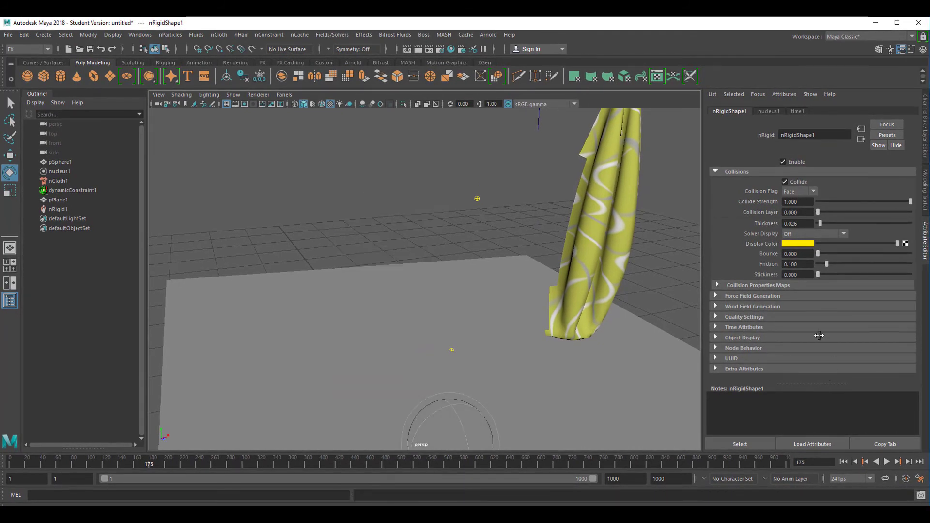
Step: Bring up the plane's material options, then play the cloth falling onto it and orbit the view
right_click(403, 351)
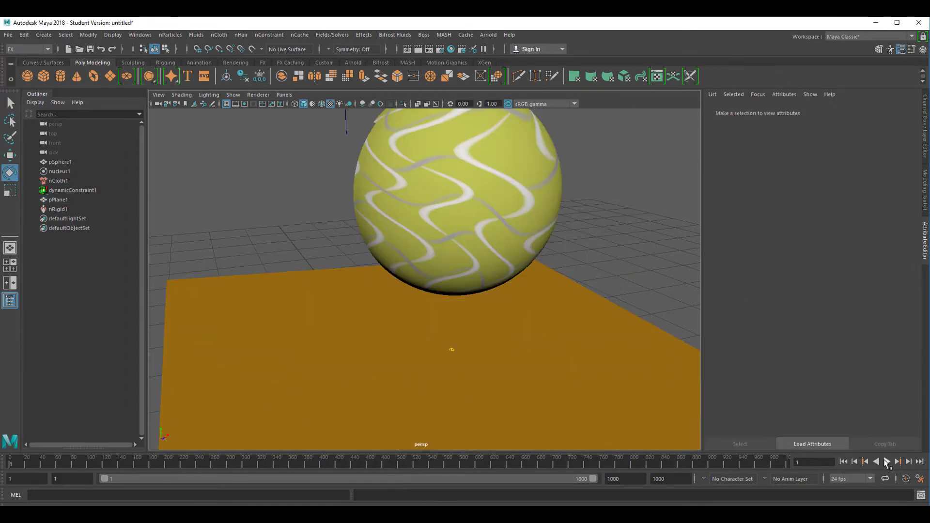
click(887, 462)
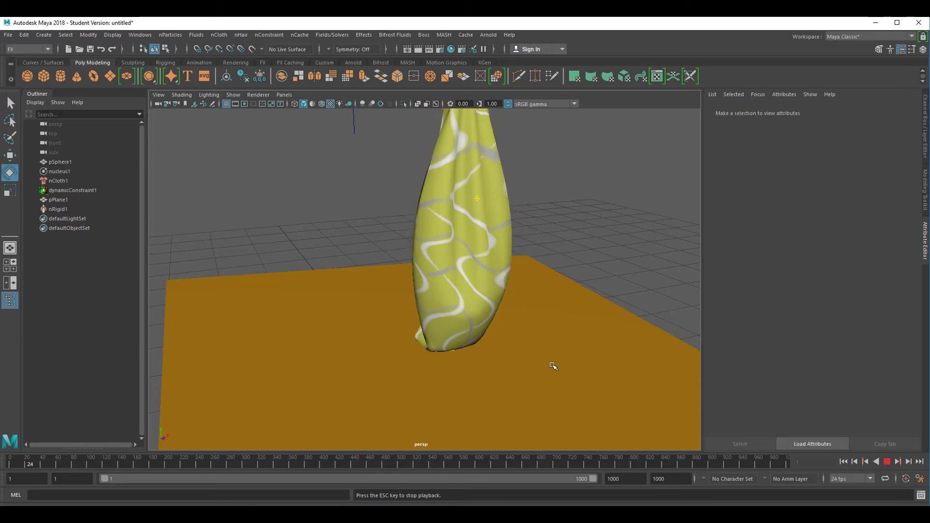
alt+drag(552, 366, 567, 322)
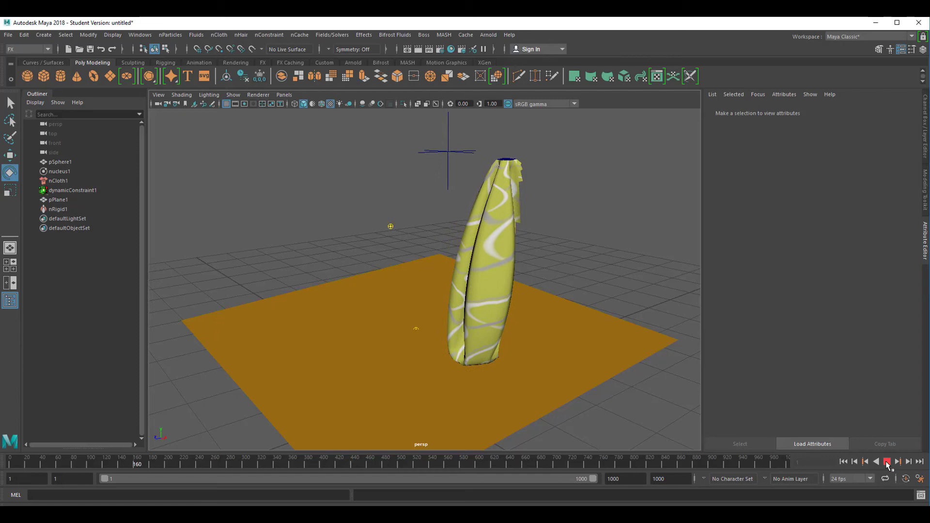
Step: Raise pPlane1 higher toward the cloth and rerun the simulation from frame 1, orbiting to watch
click(393, 395)
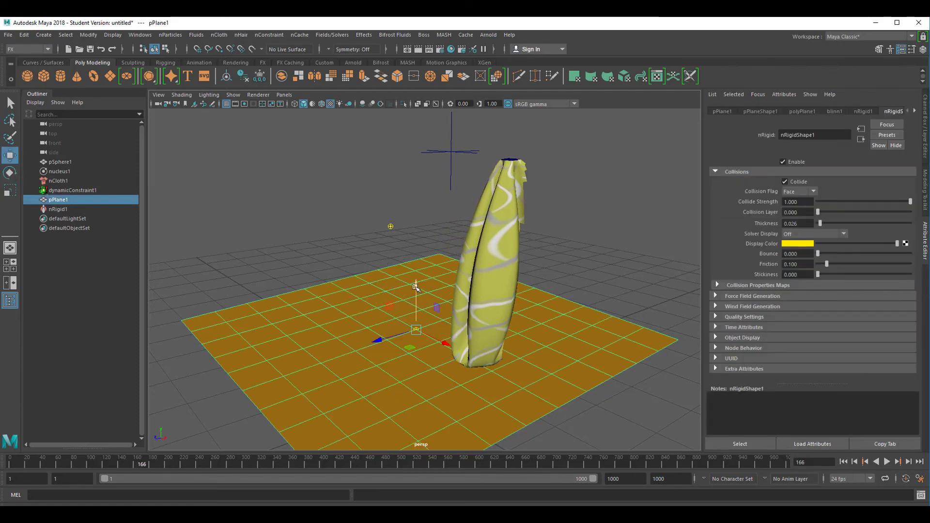
drag(415, 287, 415, 253)
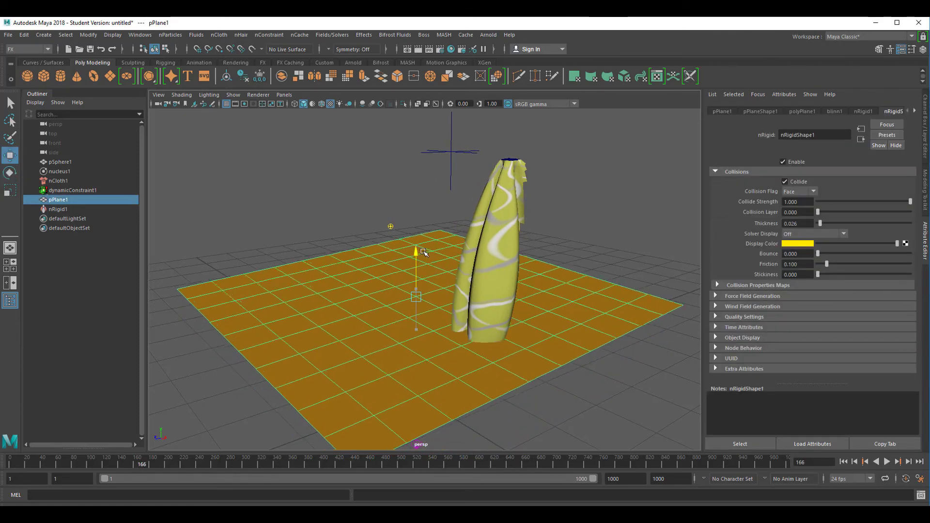
click(844, 463)
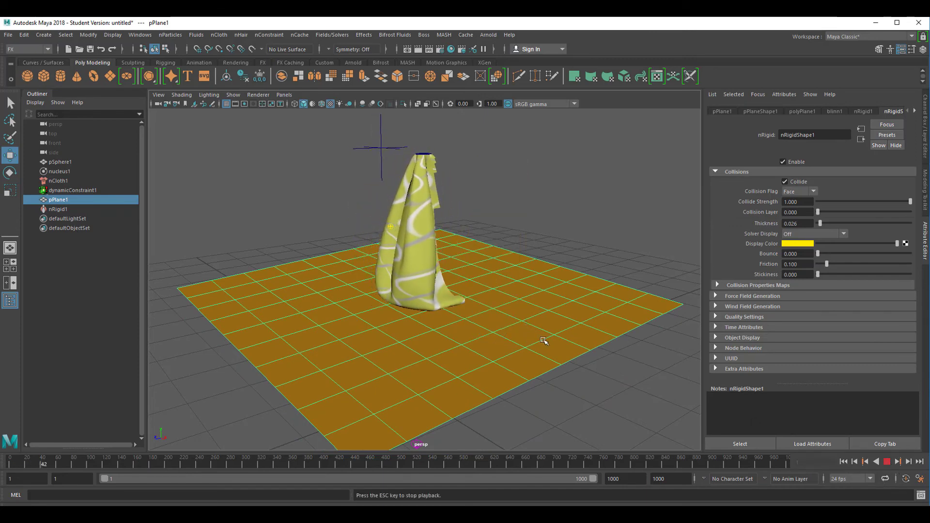
alt+drag(500, 336, 476, 334)
scroll(546, 326, up, 5)
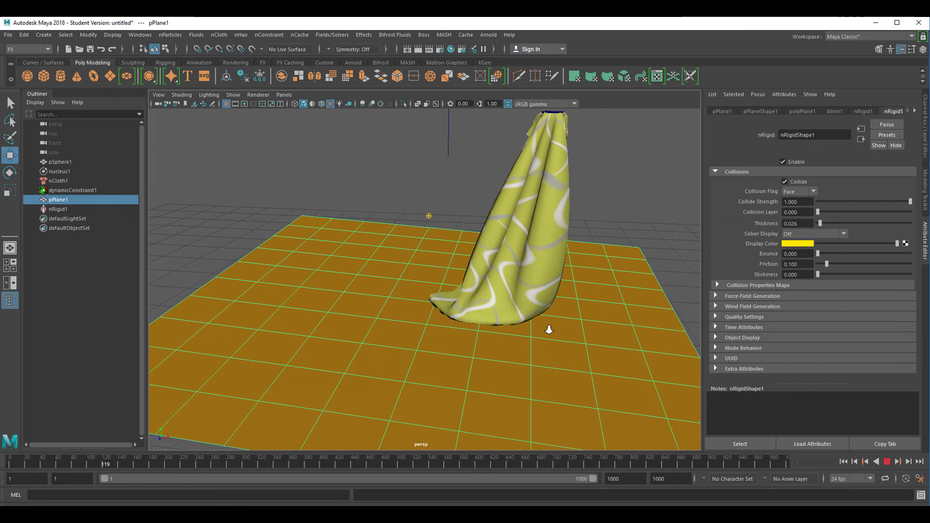
Step: Stop playback and apply the heavyDenim preset to nCloth1
click(887, 463)
click(616, 204)
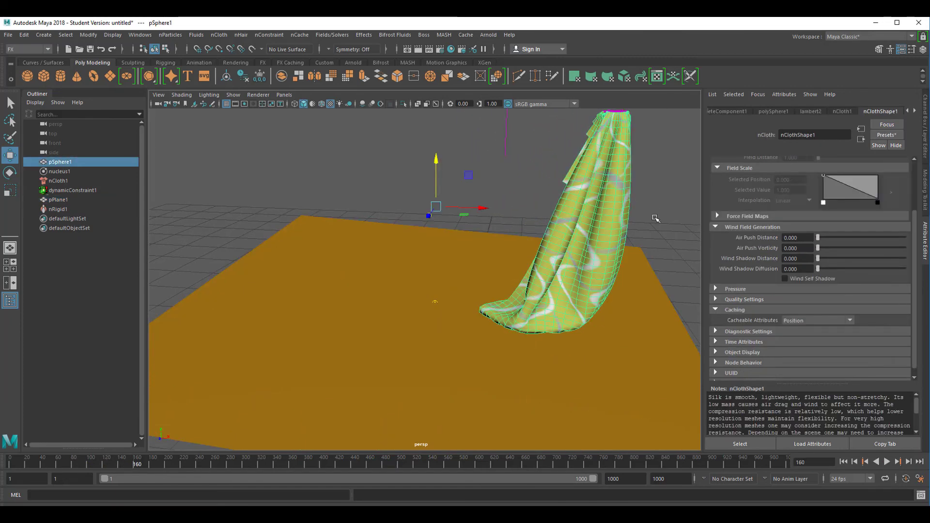
click(57, 181)
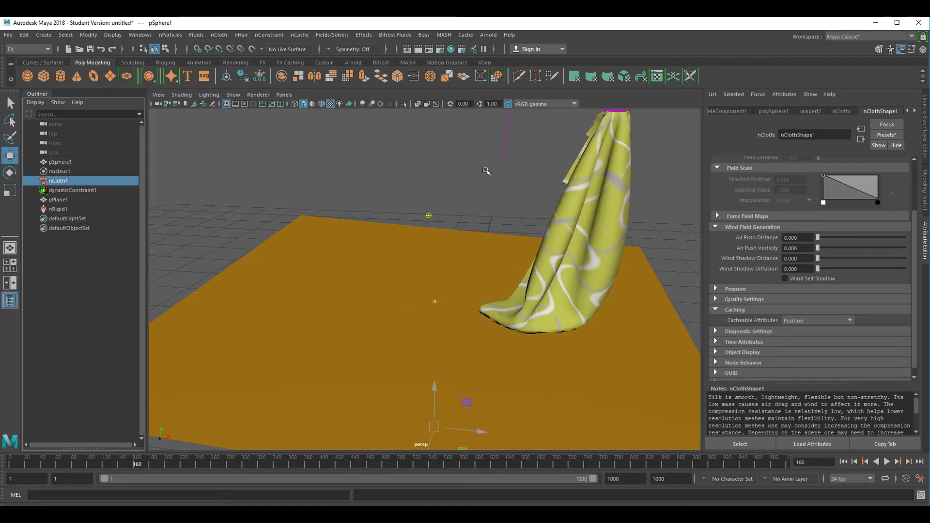
click(887, 135)
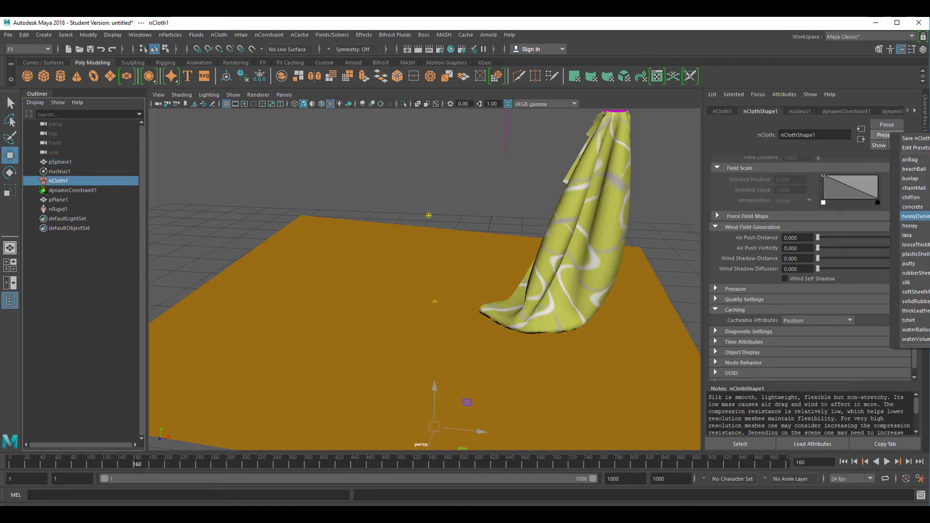
click(914, 216)
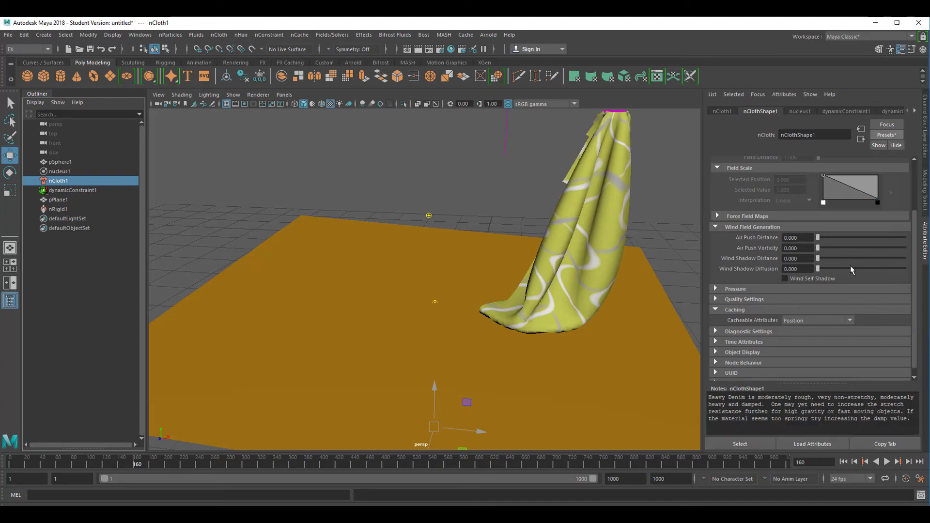
Step: Replay the heavy denim simulation from the first frame, orbiting around the draping cloth
click(845, 463)
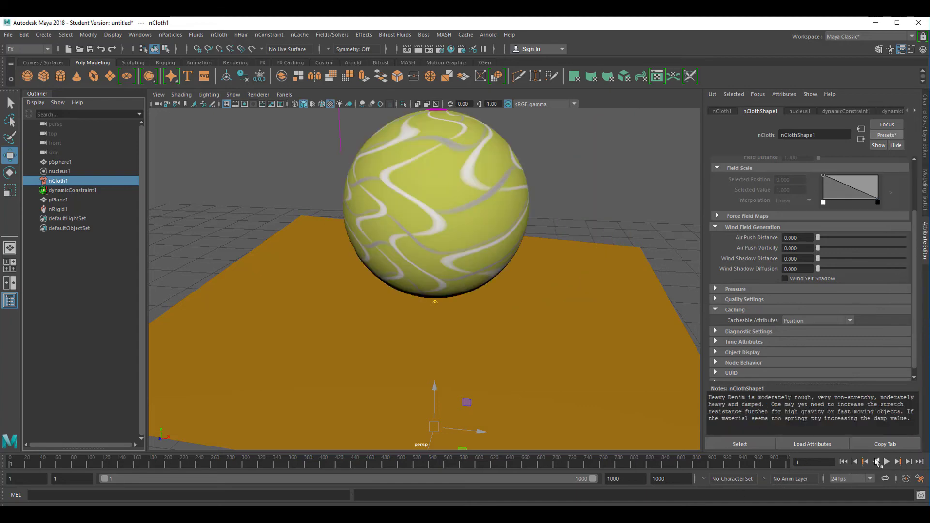
click(886, 461)
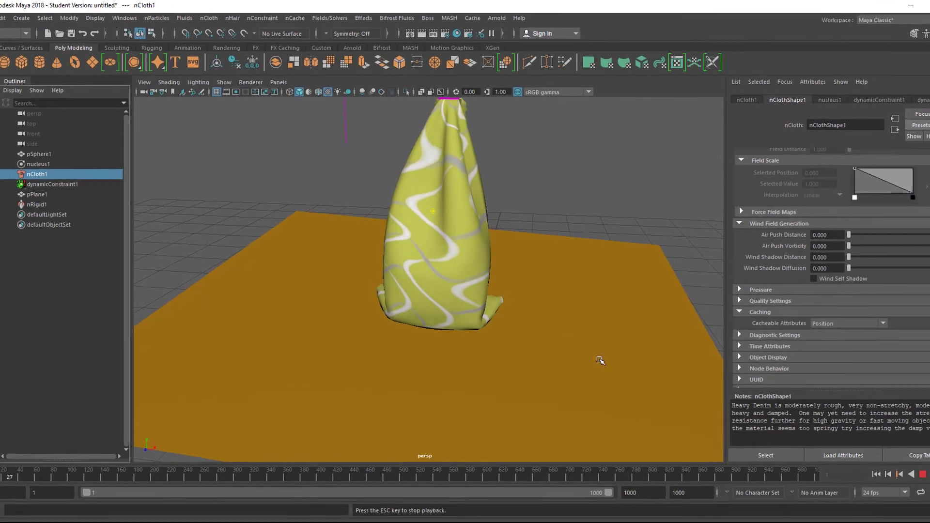
alt+drag(600, 360, 580, 383)
alt+drag(660, 421, 637, 408)
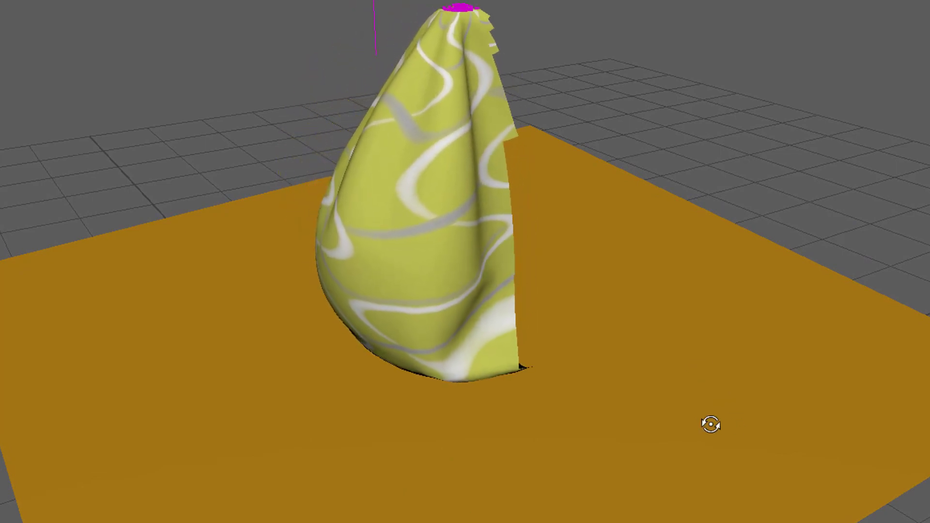
Step: Orbit around the heavy denim cloth as it bunches onto the orange floor
middle_drag(710, 425, 804, 430)
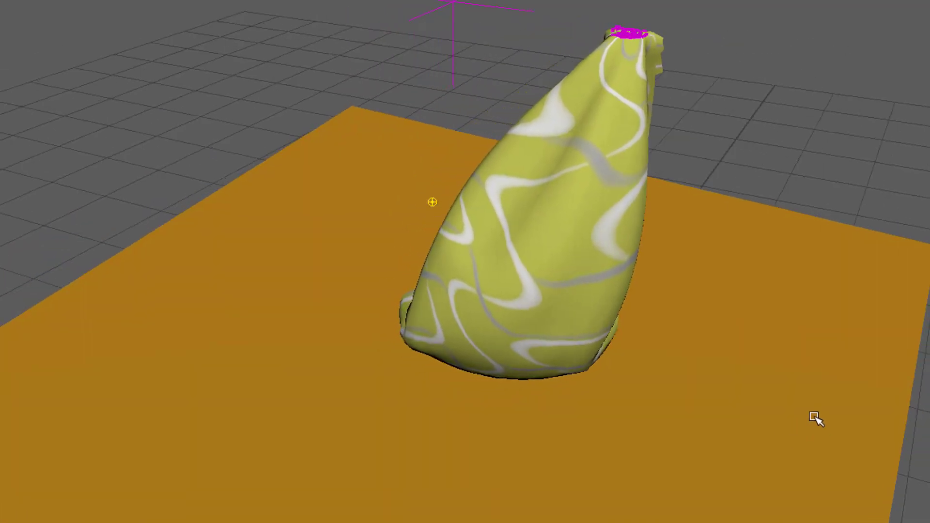